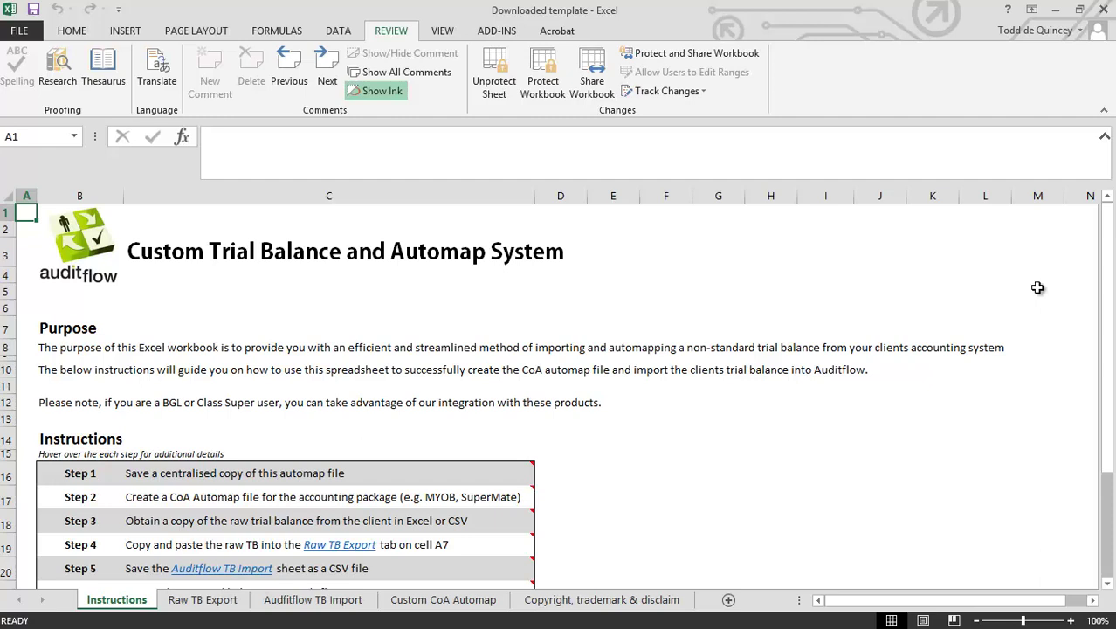
- Save a copy of the template workbook as "ABC Partners XYZ template July 2014" in the Automap trial balance folder on the Desktop
left_click(766, 425)
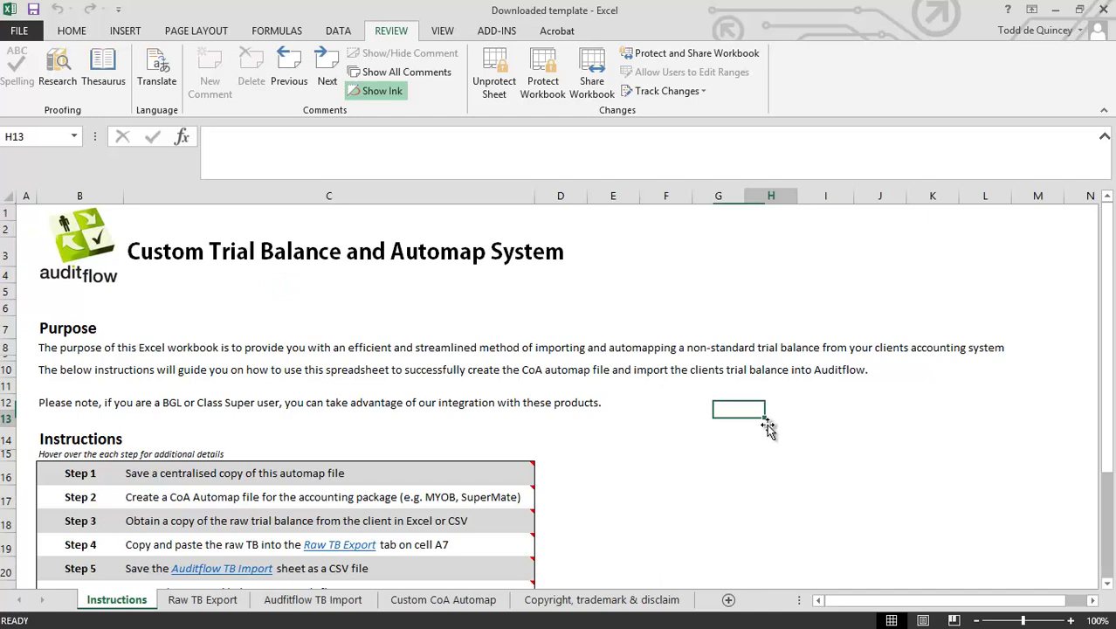
scroll(761, 424, "down", 1)
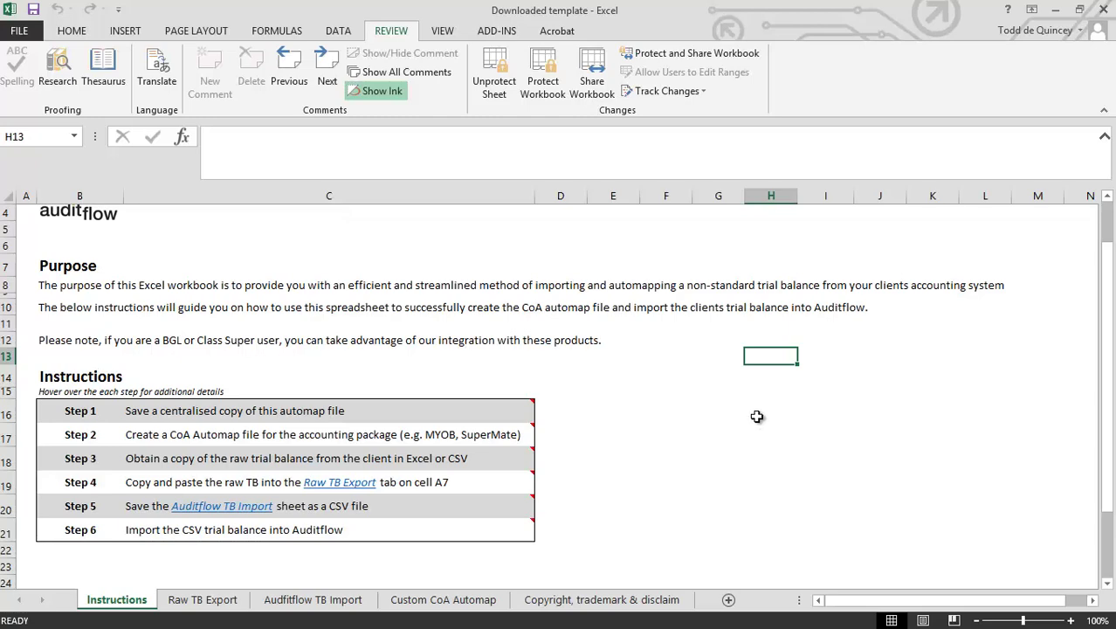
left_click(19, 33)
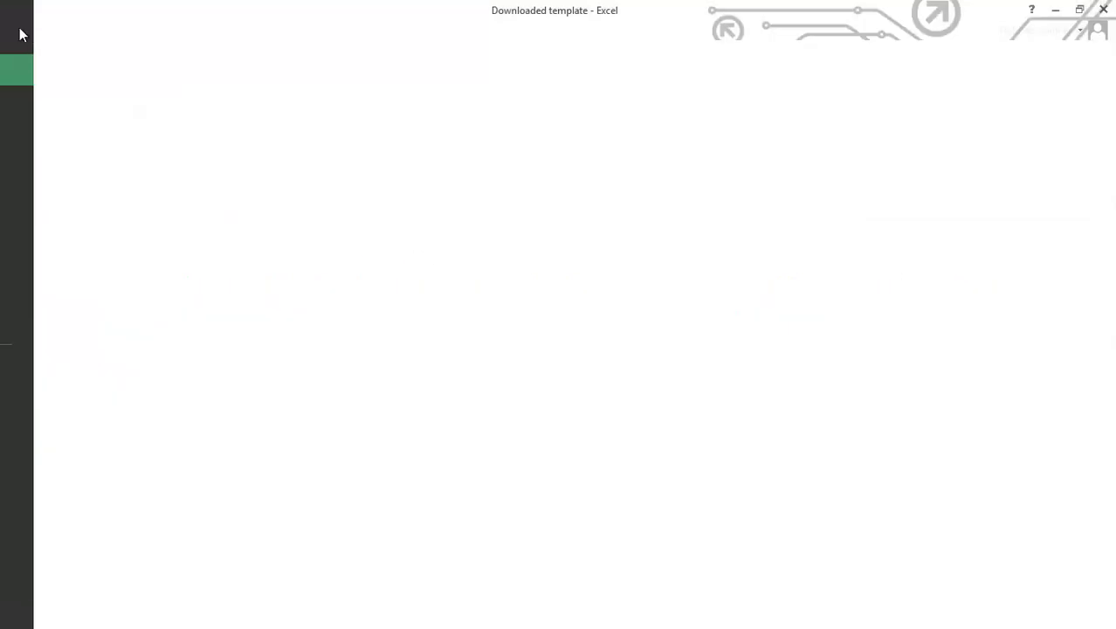
left_click(33, 194)
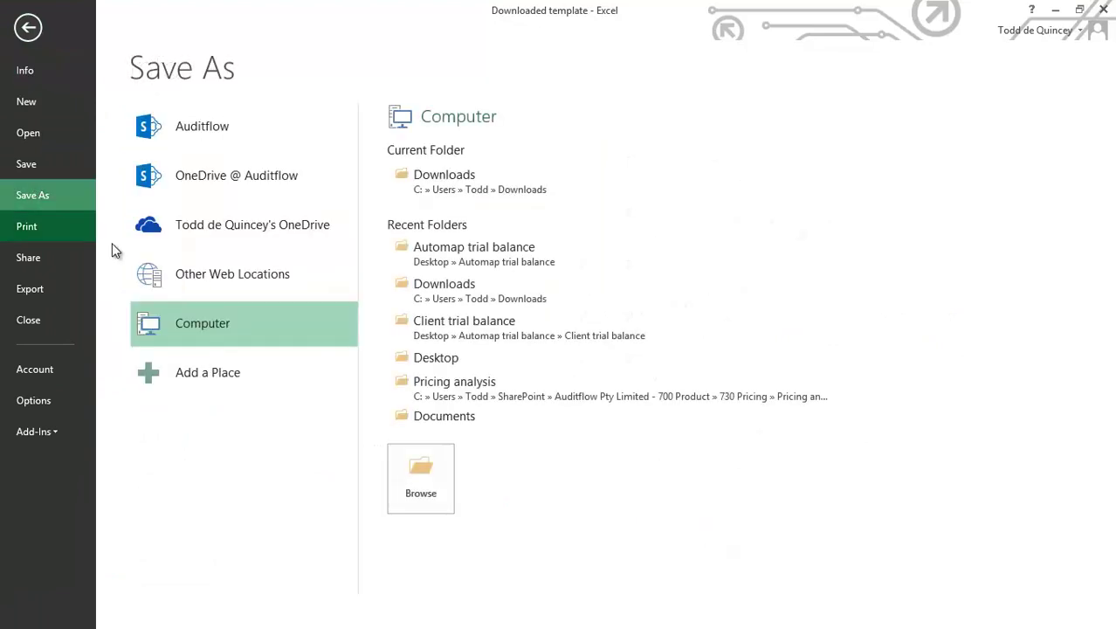
left_click(157, 328)
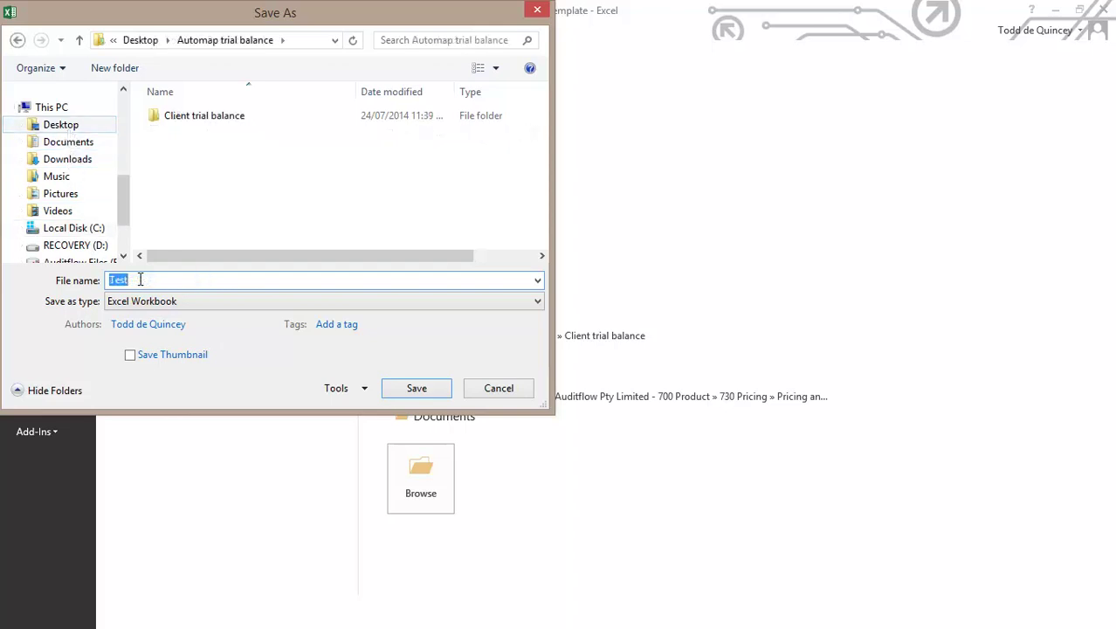
type("ABC Partners XYZ template July 2014")
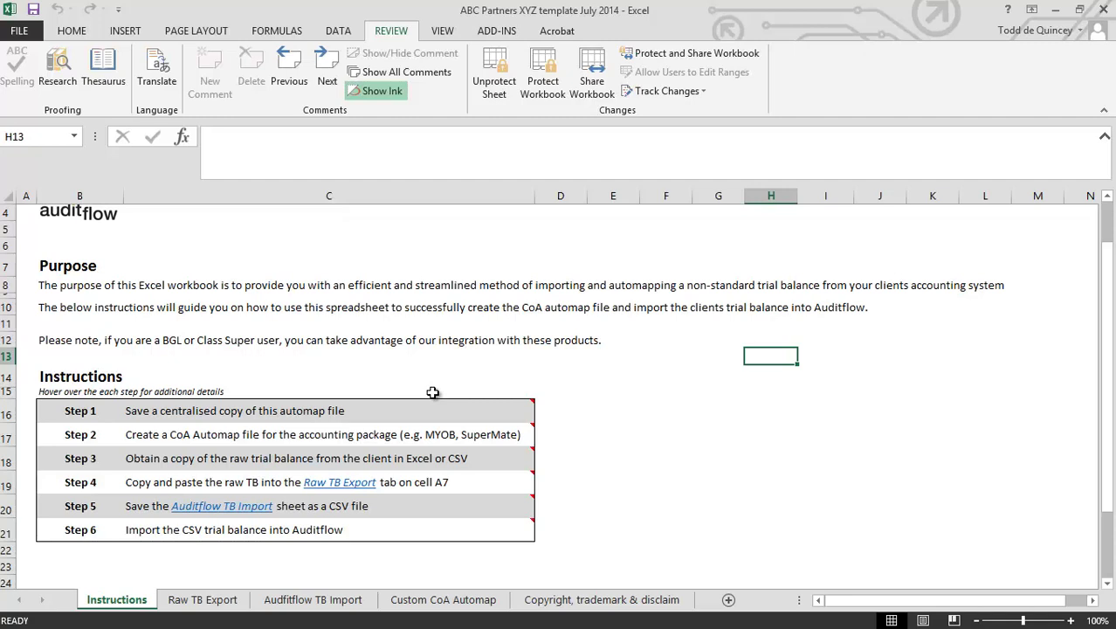
- In row 2 of the Custom CoA Automap sheet, enter code 235, description "Capital Gains" and folder "Income"
left_click(417, 600)
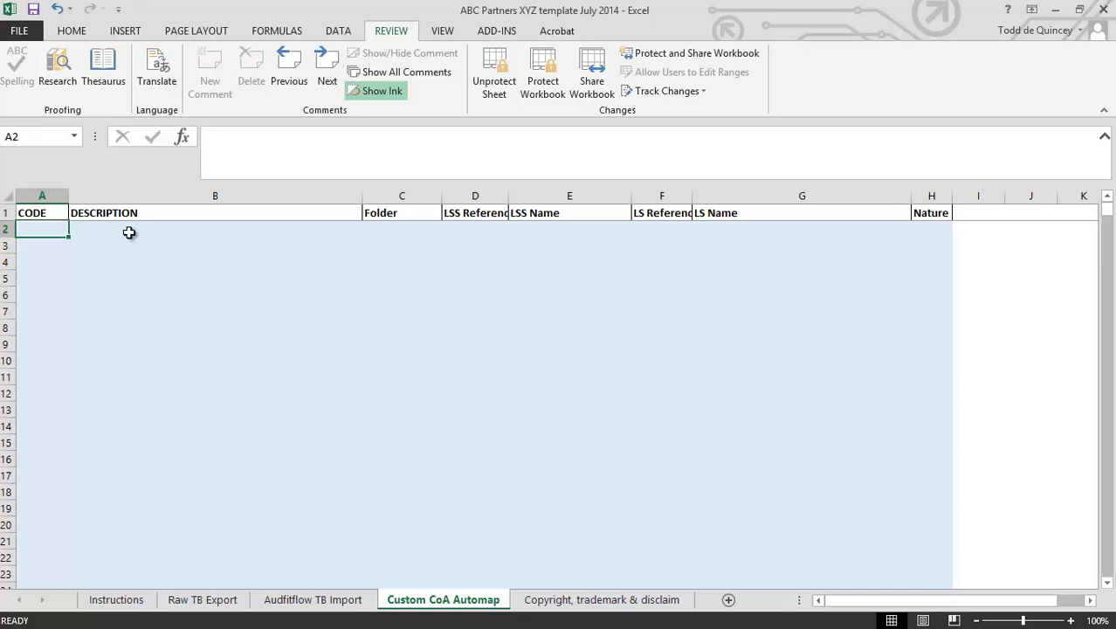
type("235")
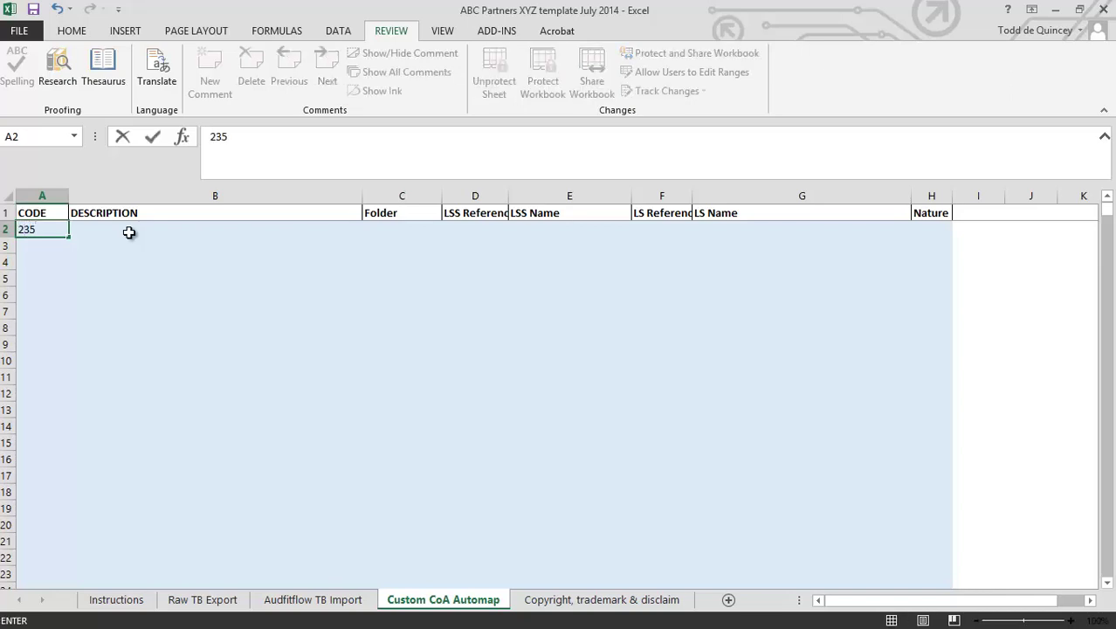
left_click(129, 232)
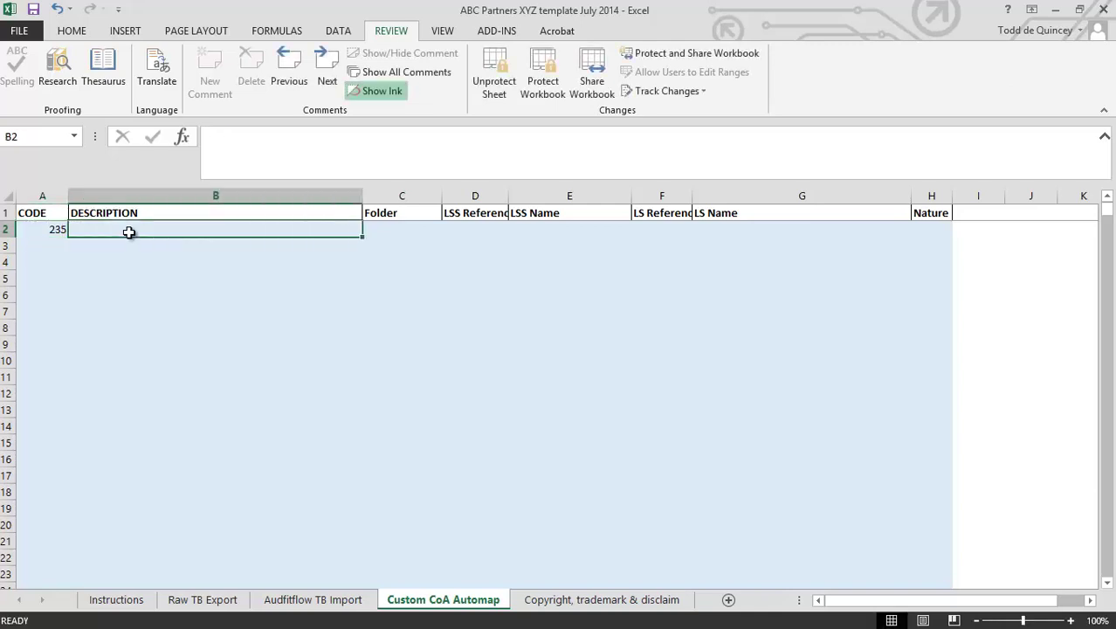
type("Capital Gain")
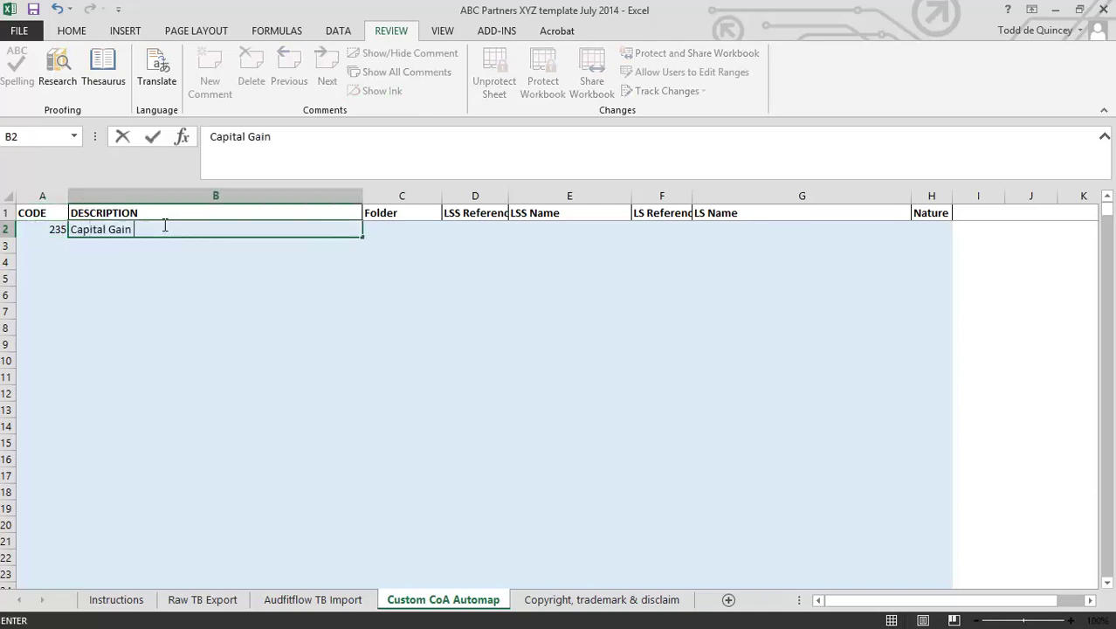
type("s")
left_click(400, 227)
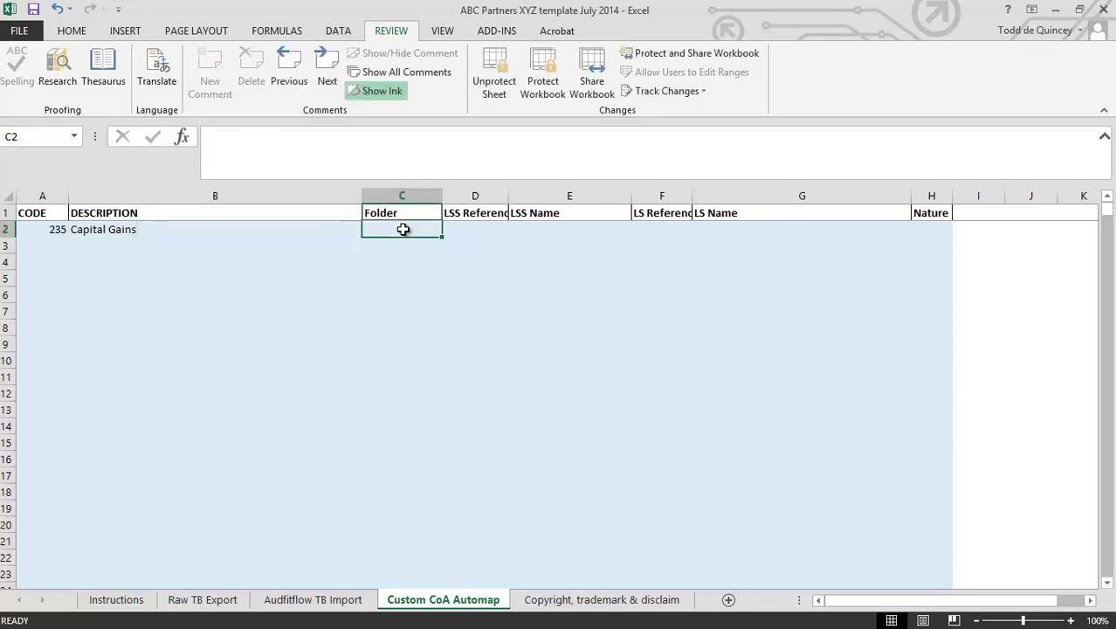
type("Income")
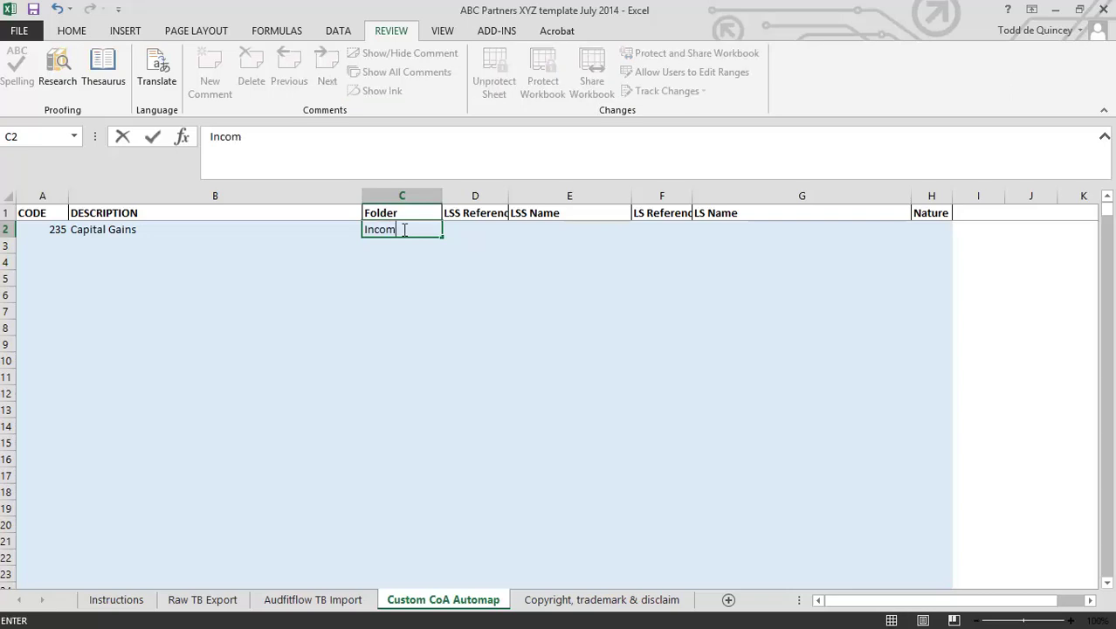
- Fill row 2 with LSS Reference C2, LSS Name "Investment Gains" and LS Reference C2-1
left_click(462, 227)
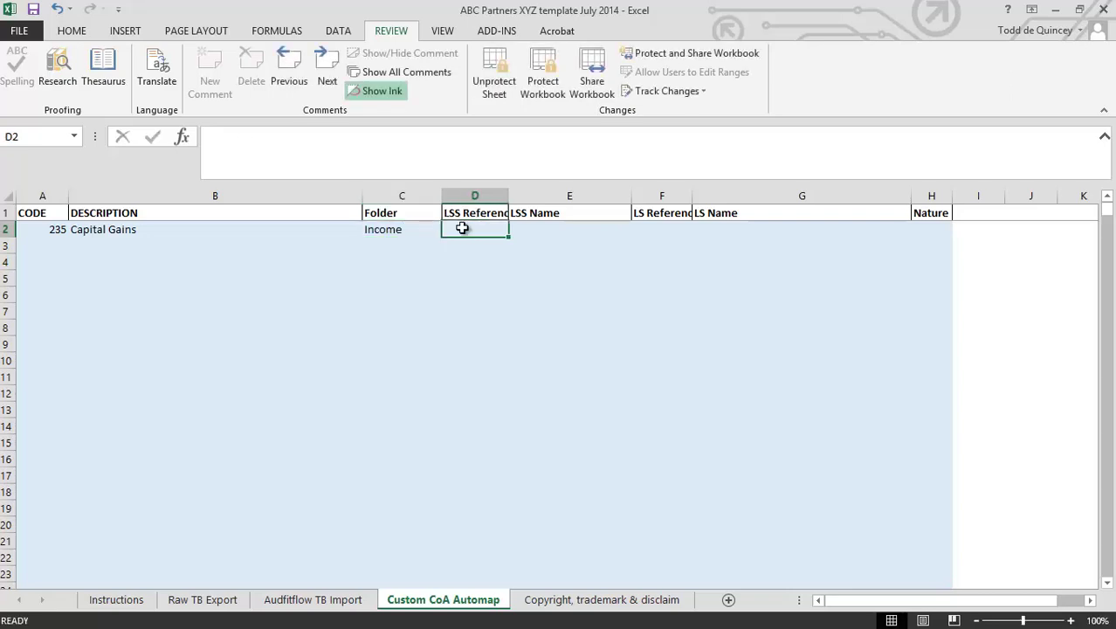
type("C2")
left_click(537, 228)
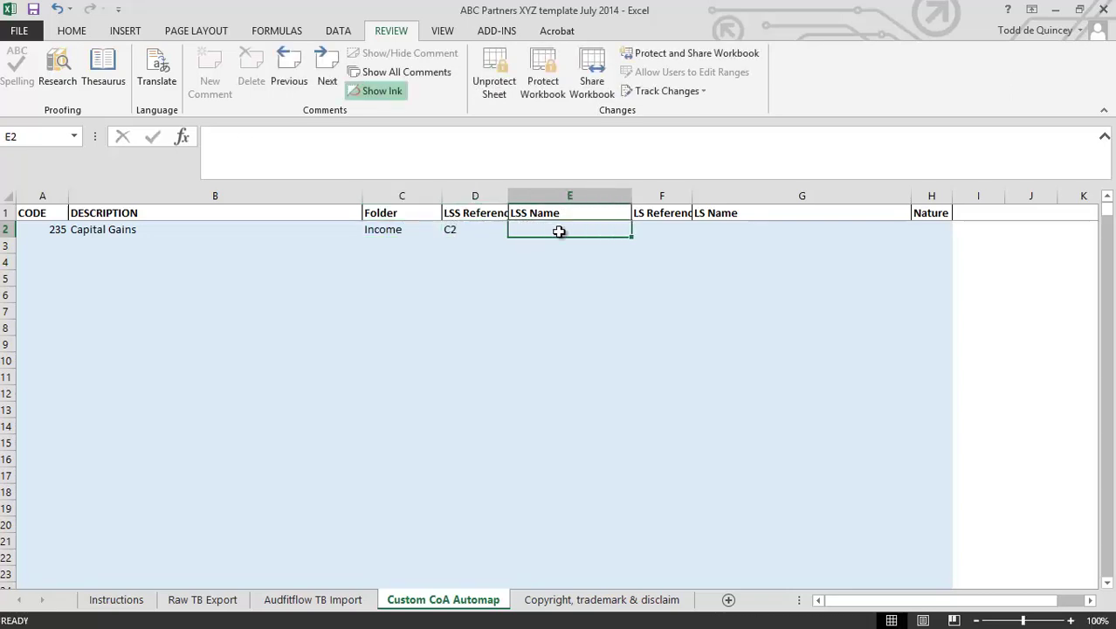
type("Investment Gains")
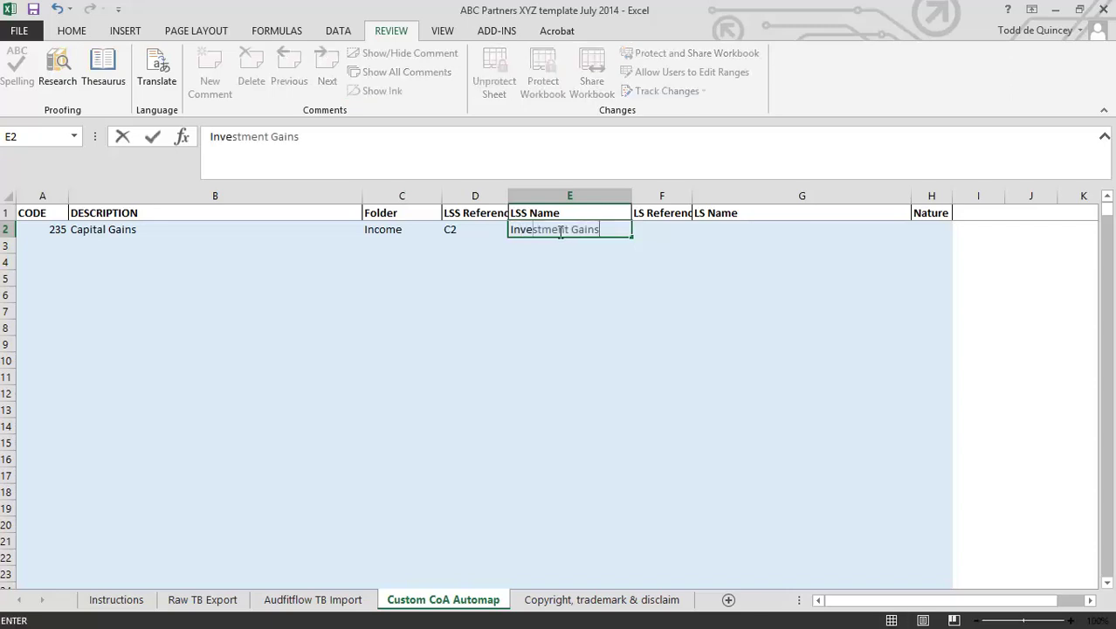
left_click(690, 229)
type("C2-")
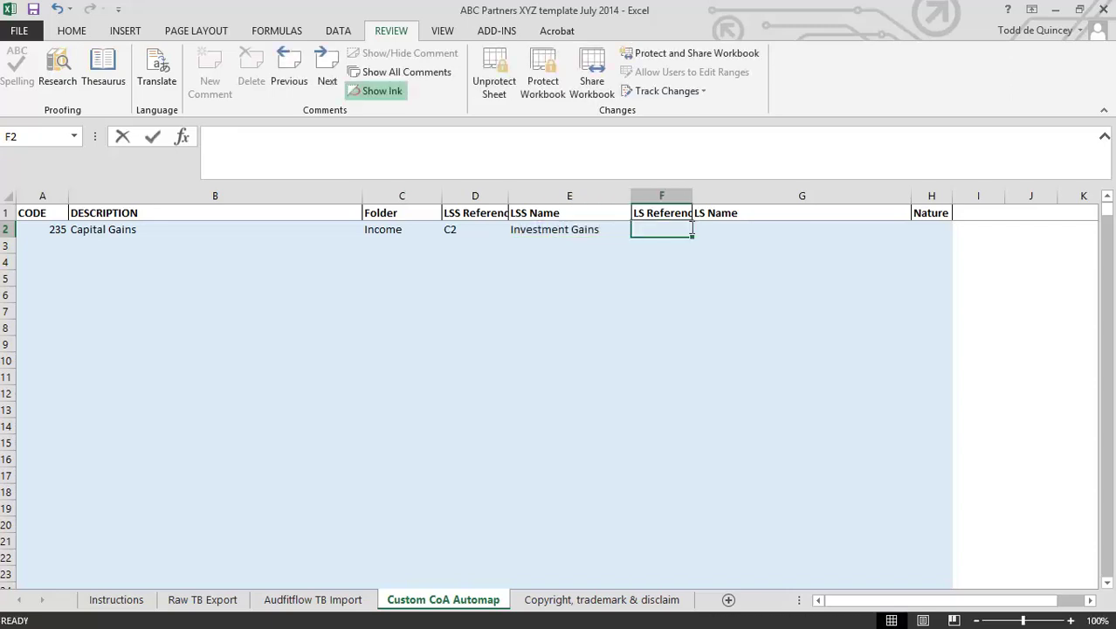
type("1")
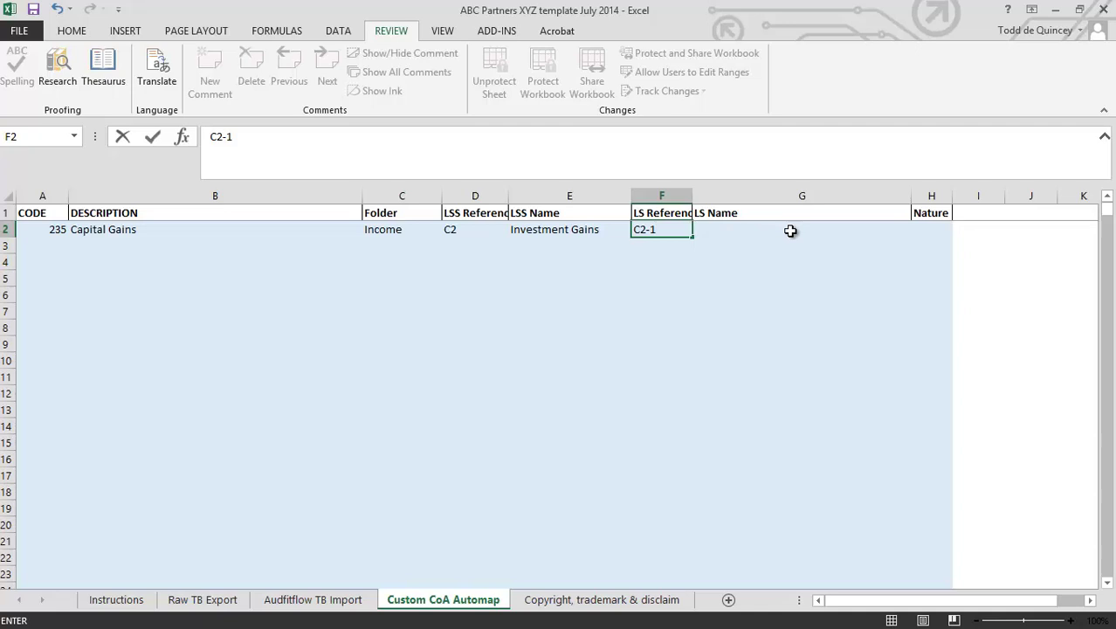
- Complete row 2 with LS Name "Realised capital gains" and Nature "pl"
left_click(796, 229)
type("Realised capital gains")
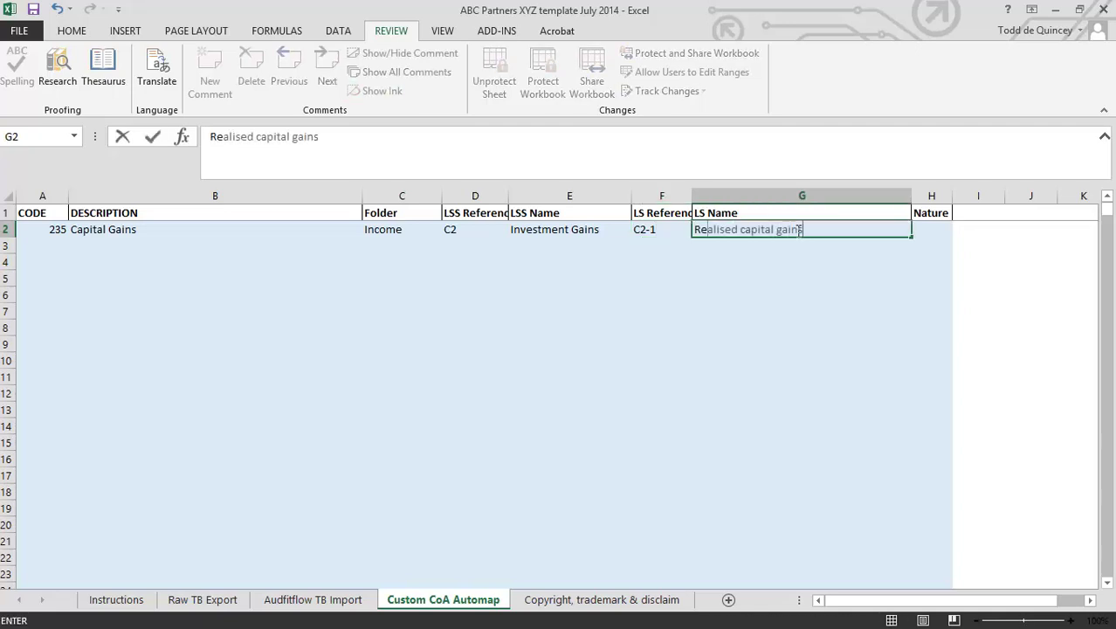
left_click(945, 229)
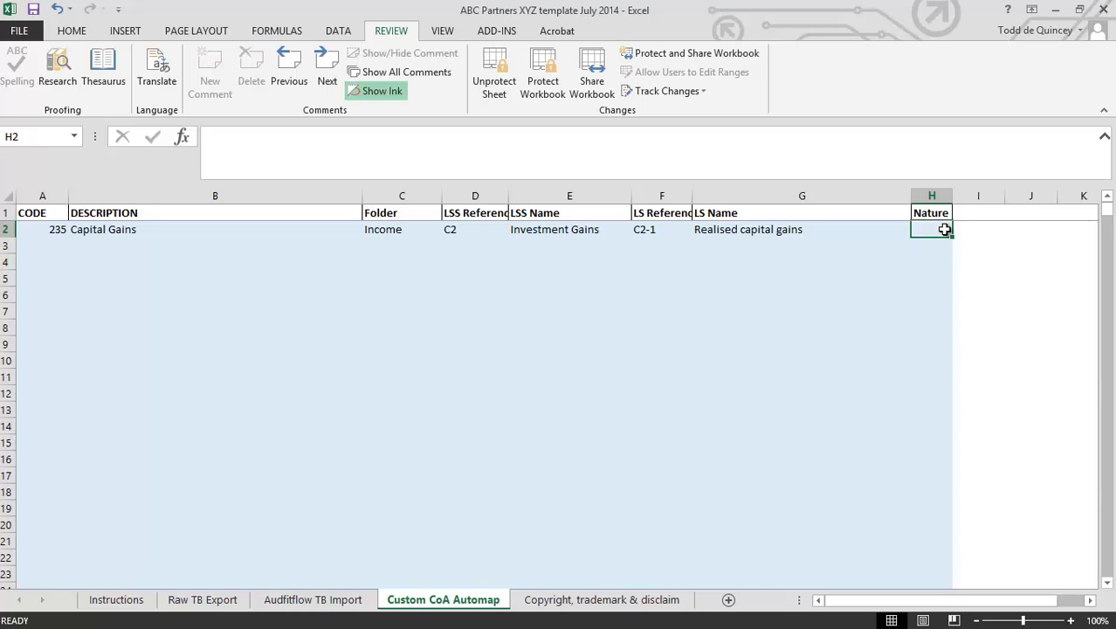
type("pl")
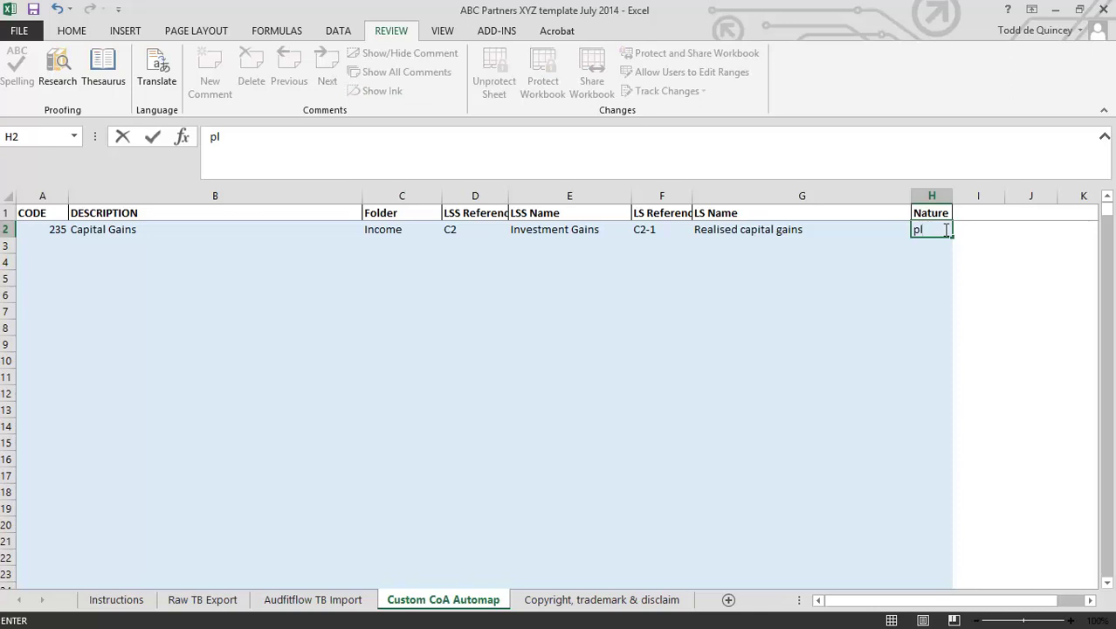
key("ctrl+Return")
key("Return")
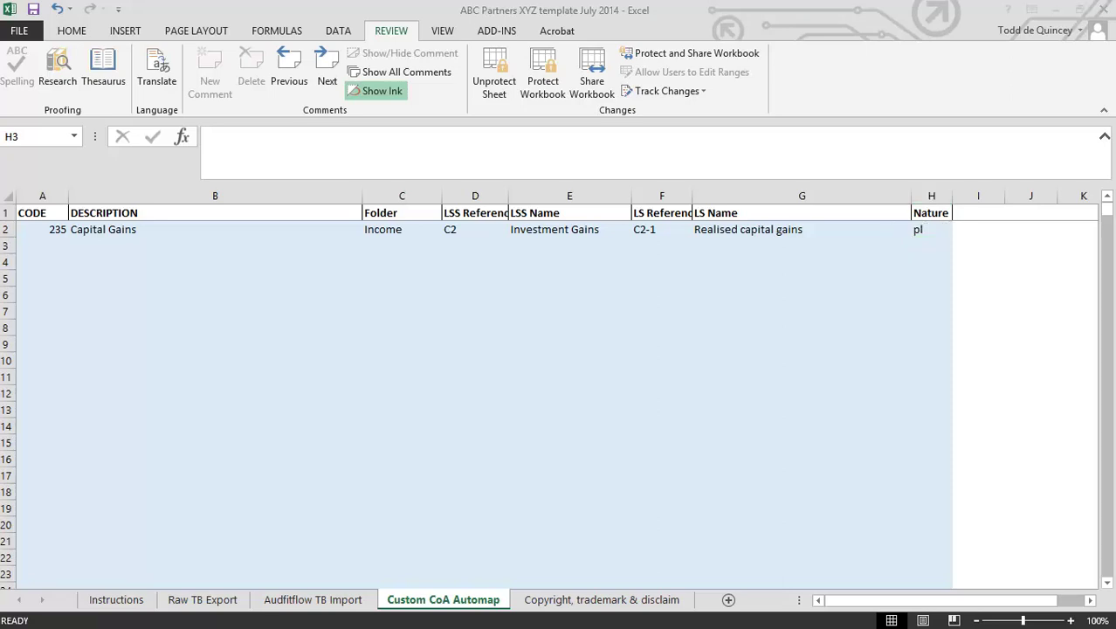
- Paste the remaining account codes and descriptions from cell A3 and their folder-to-nature mappings from cell C3
left_click(42, 245)
key("ctrl+v")
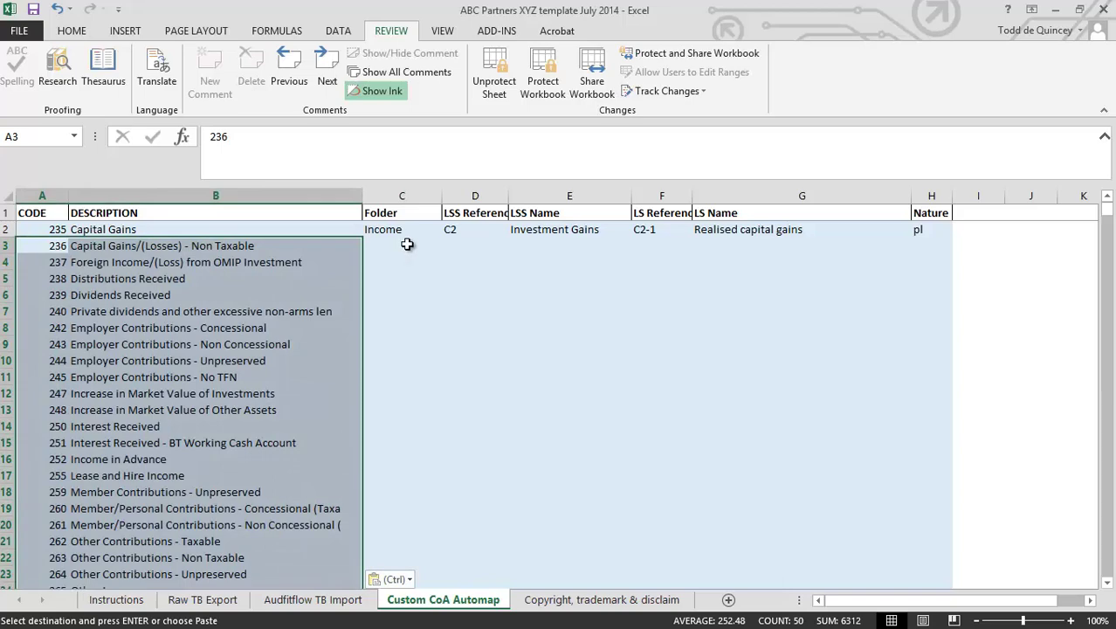
left_click(407, 244)
key("ctrl+v")
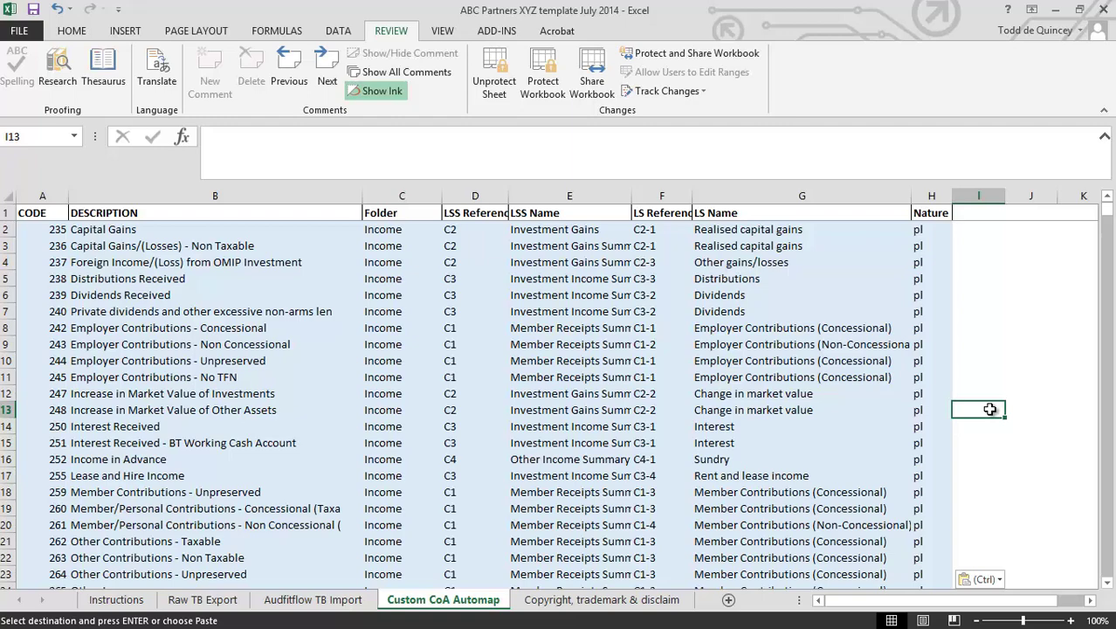
scroll(989, 409, "down", 4)
- Switch to the Auditflow Family Trial Balance workbook and copy the whole trial balance range A1:K179
left_click(116, 599)
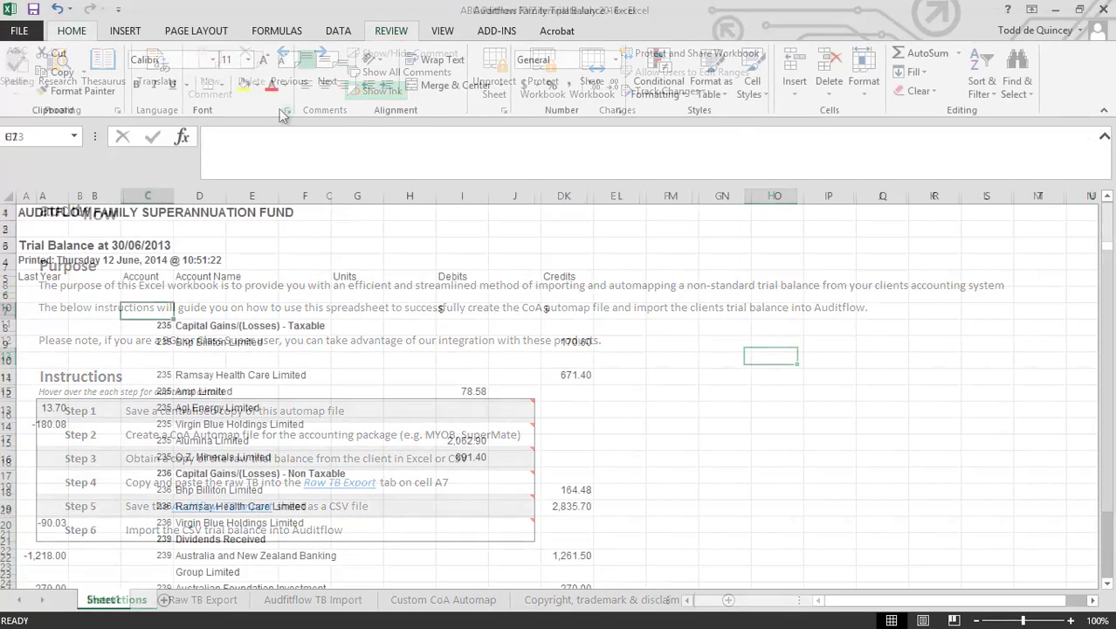
left_click(253, 244)
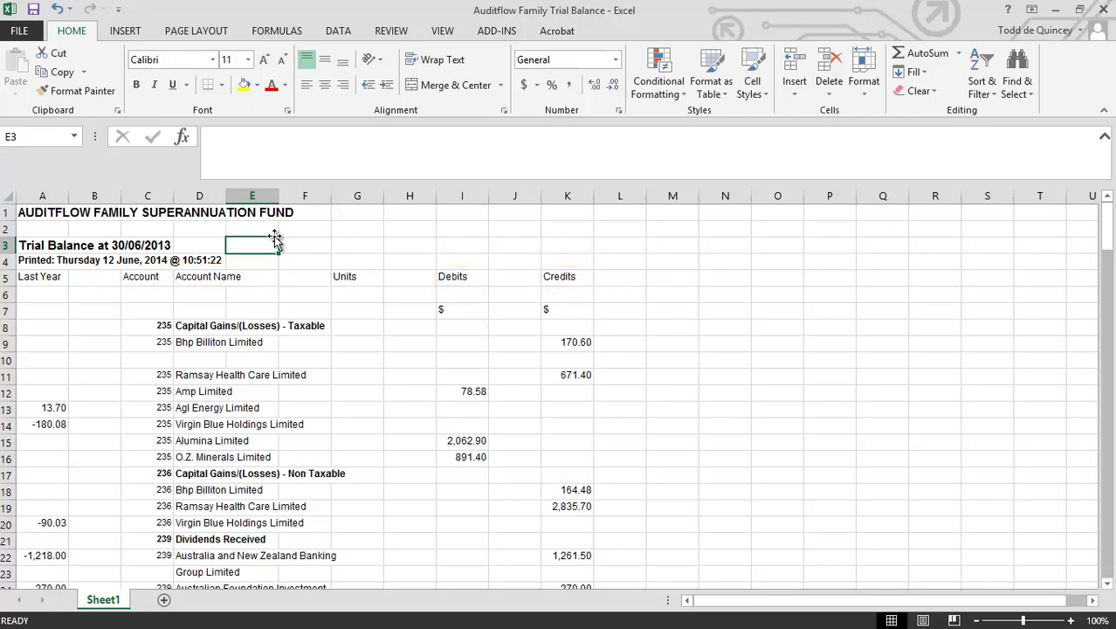
left_click(33, 214)
left_click_drag(275, 327, 563, 471)
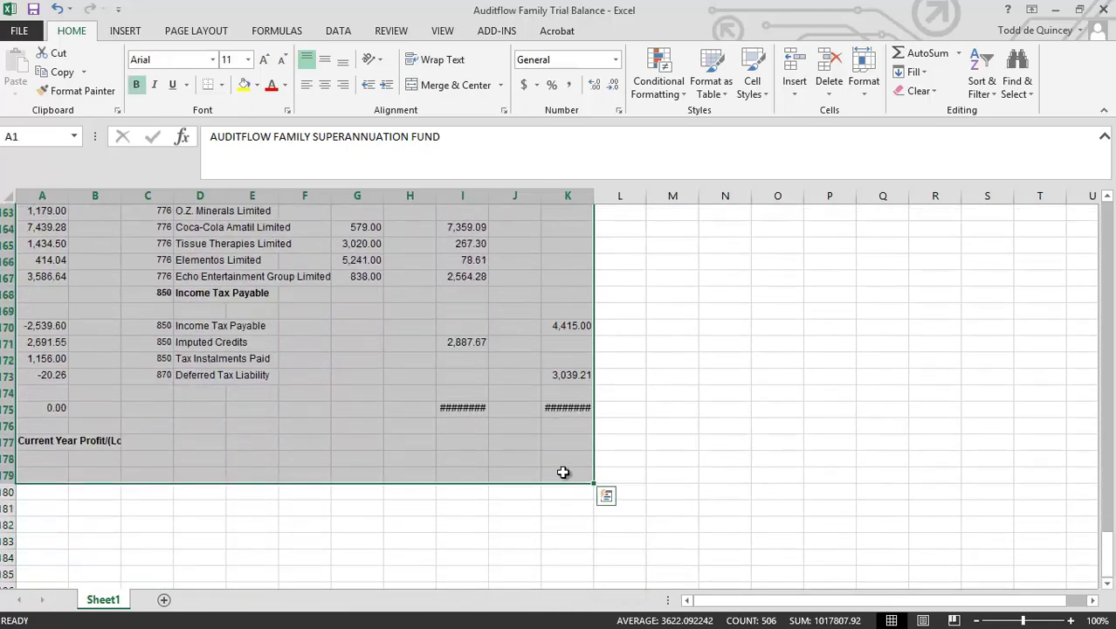
key("ctrl+c")
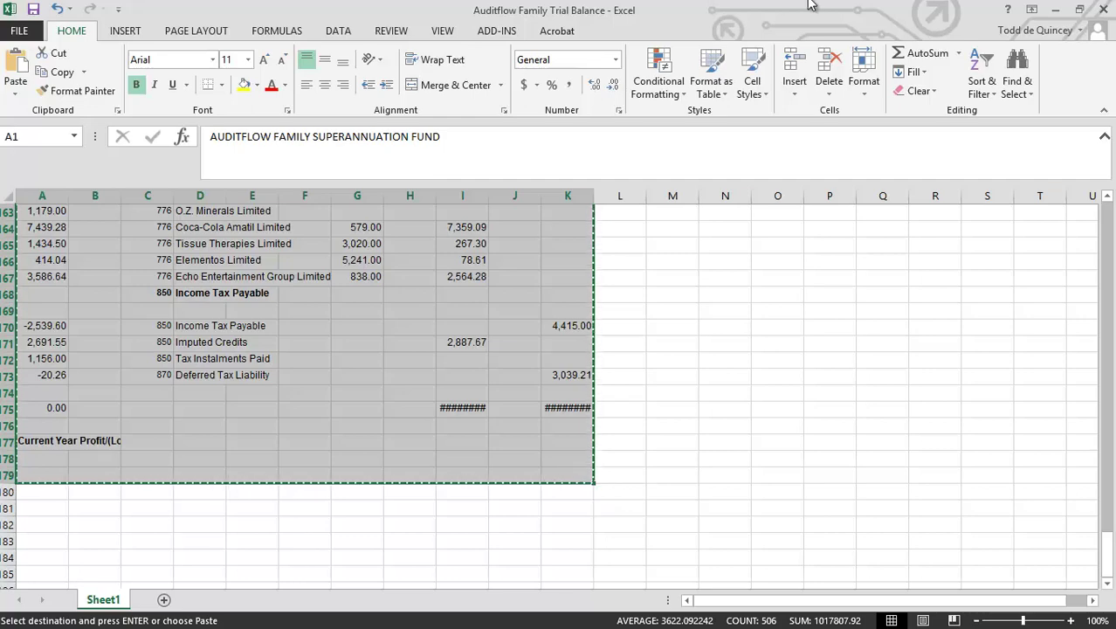
- Return to the template workbook and paste the copied trial balance into cell A7 of the Raw TB Export sheet
left_click(1053, 11)
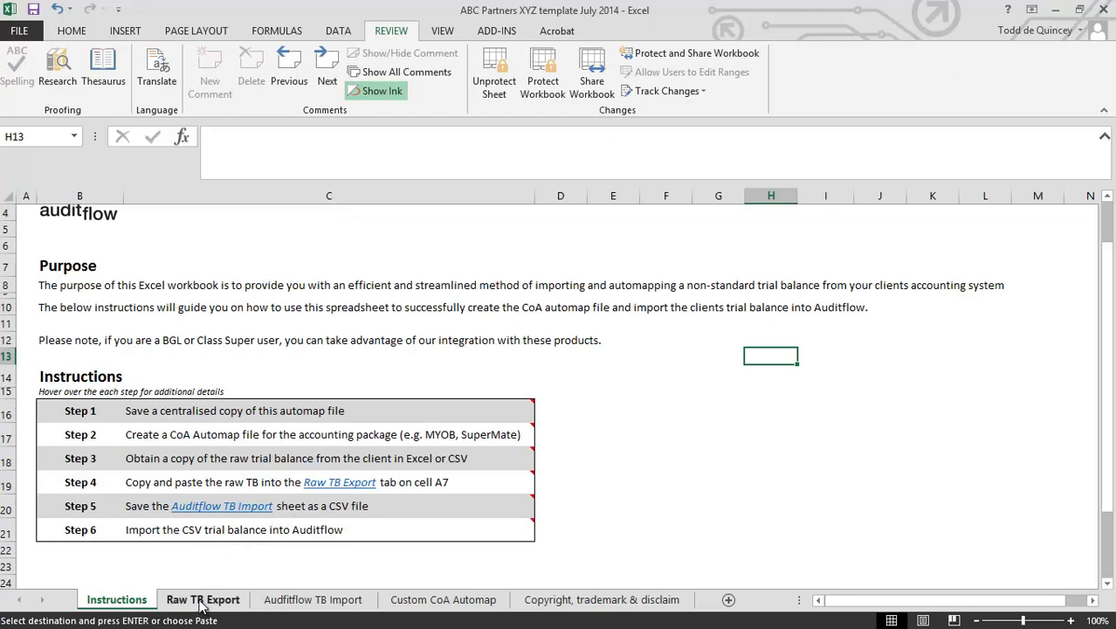
left_click(358, 492)
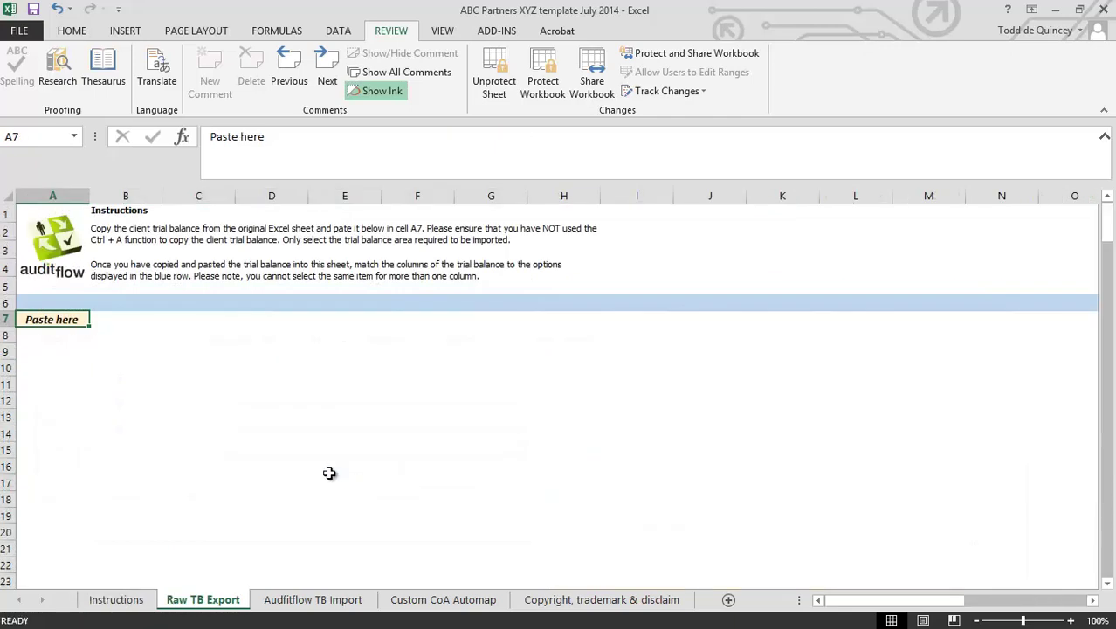
key("ctrl+v")
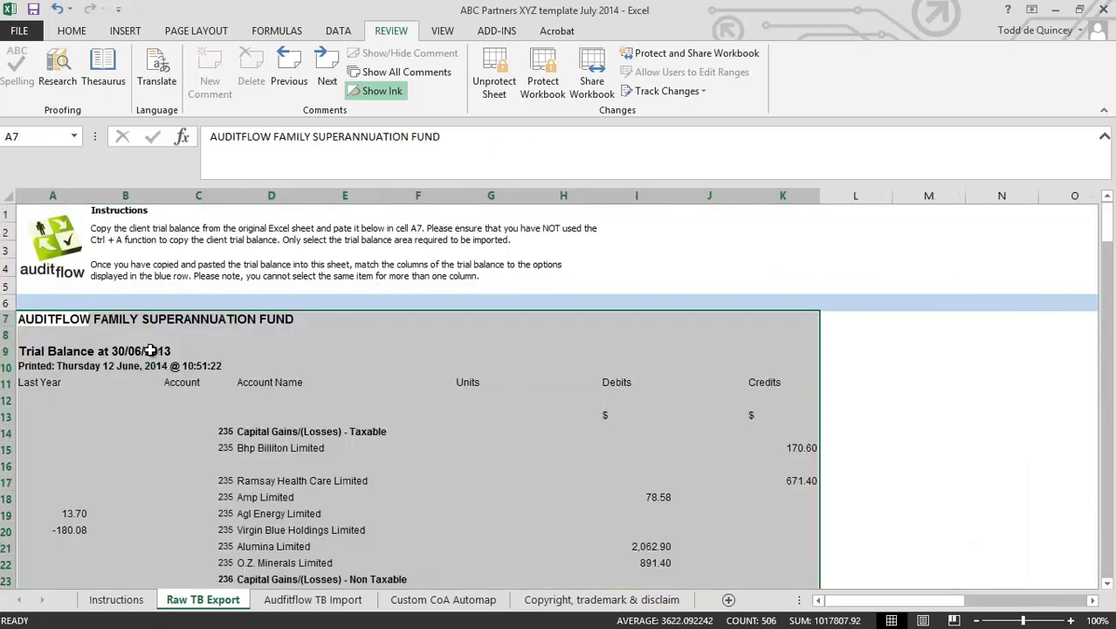
left_click(103, 385)
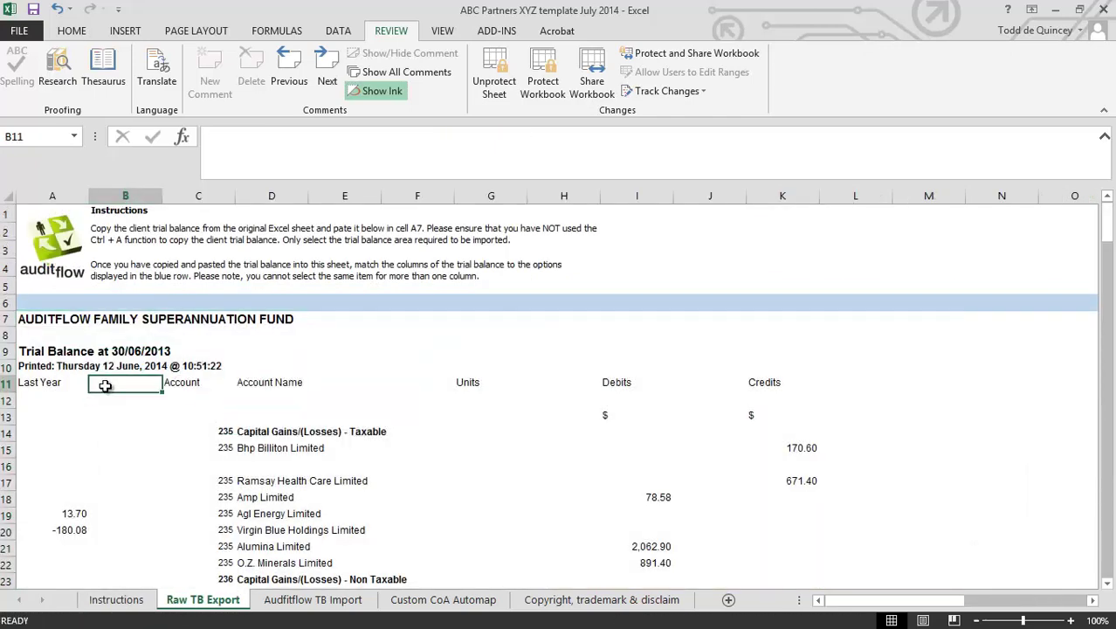
- Match the Last Year column to PY DR/CR in the blue mapping row, cell A6
left_click(53, 302)
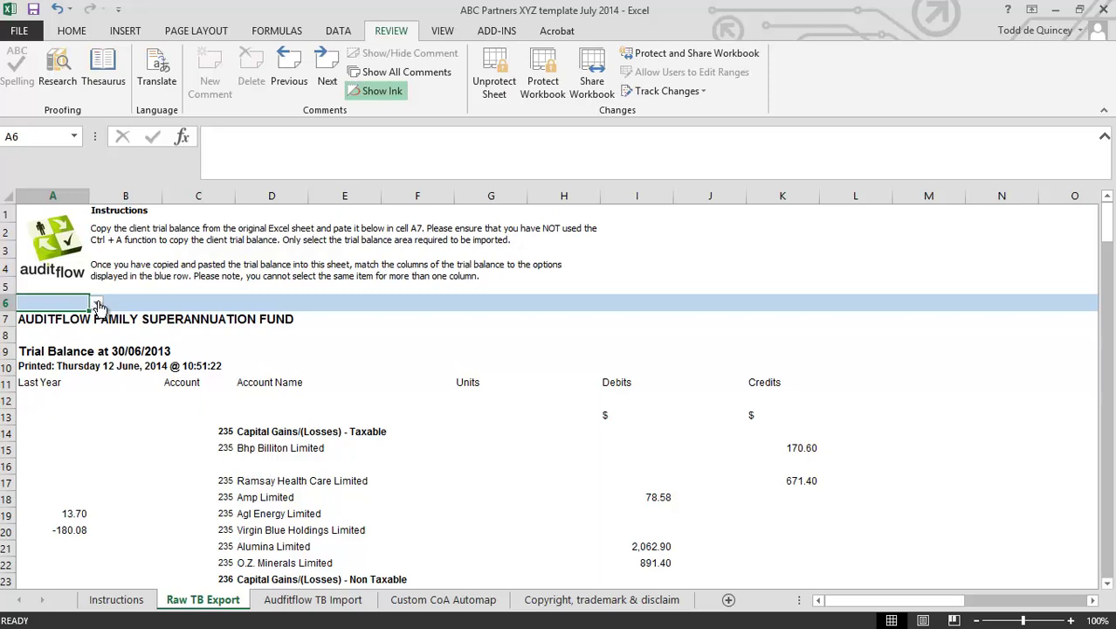
left_click(98, 305)
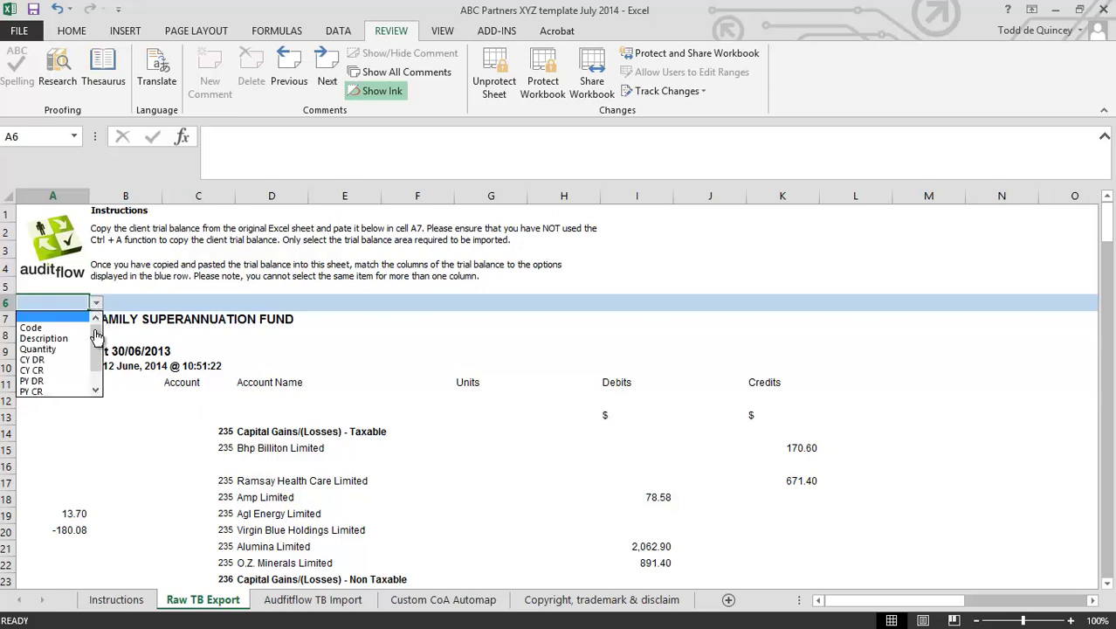
left_click_drag(95, 353, 96, 367)
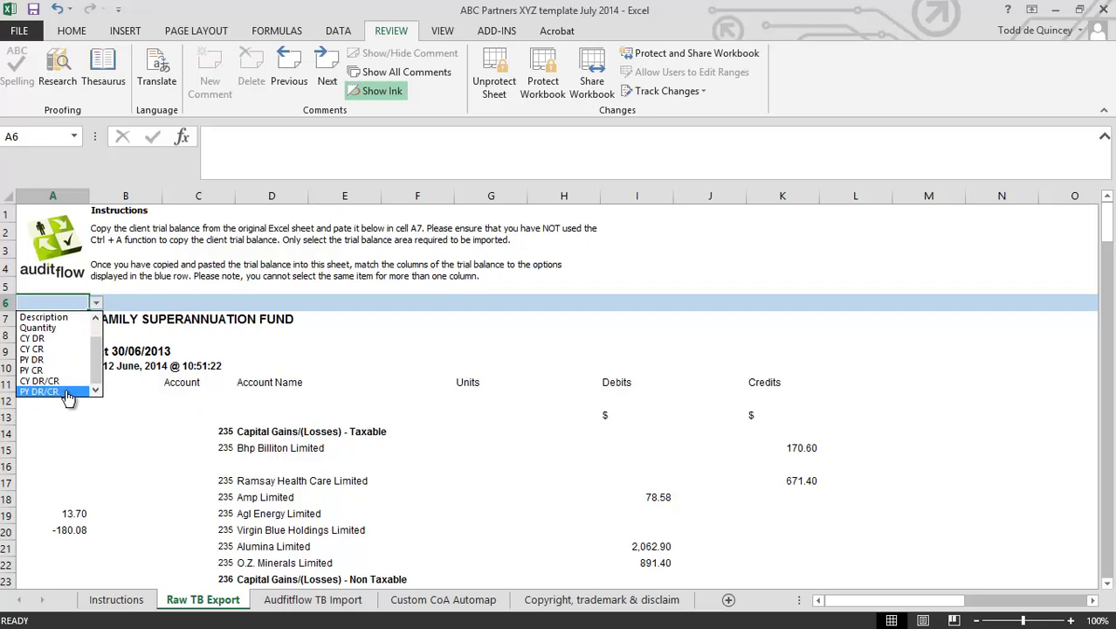
left_click(68, 392)
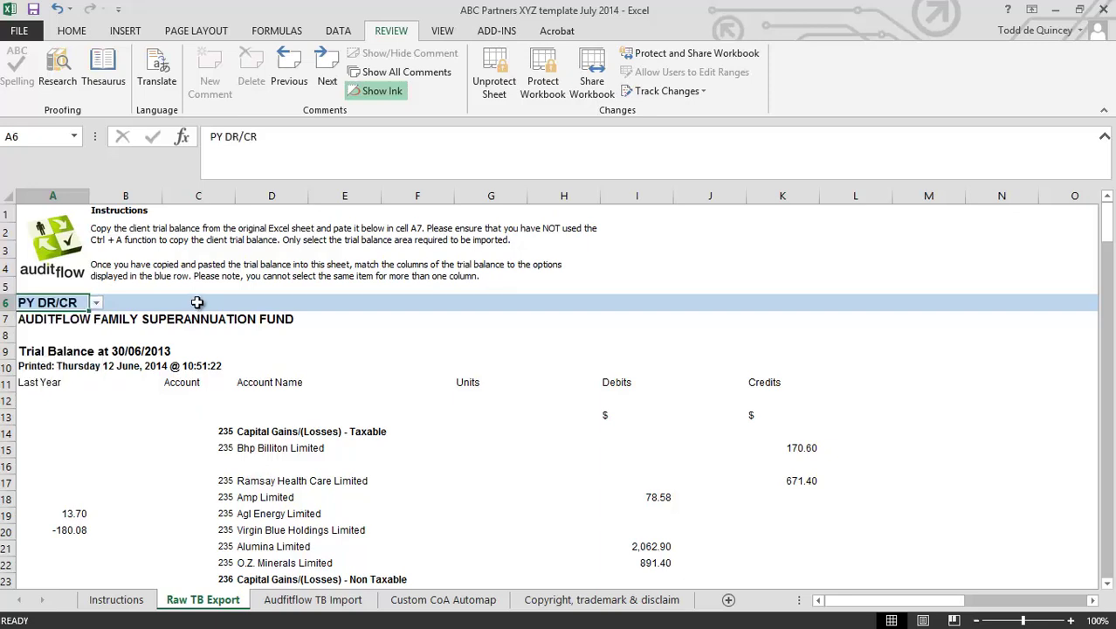
- Match the Account column to Code in cell C6 and the Account Name column to Description in cell D6
left_click(225, 302)
left_click(241, 303)
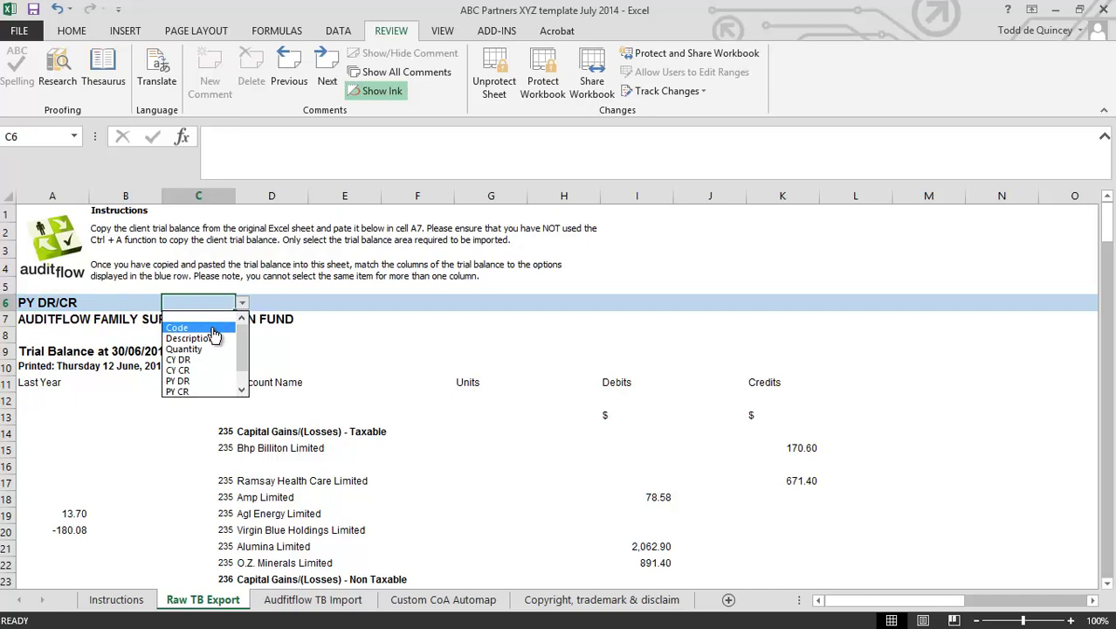
left_click(219, 327)
left_click(301, 307)
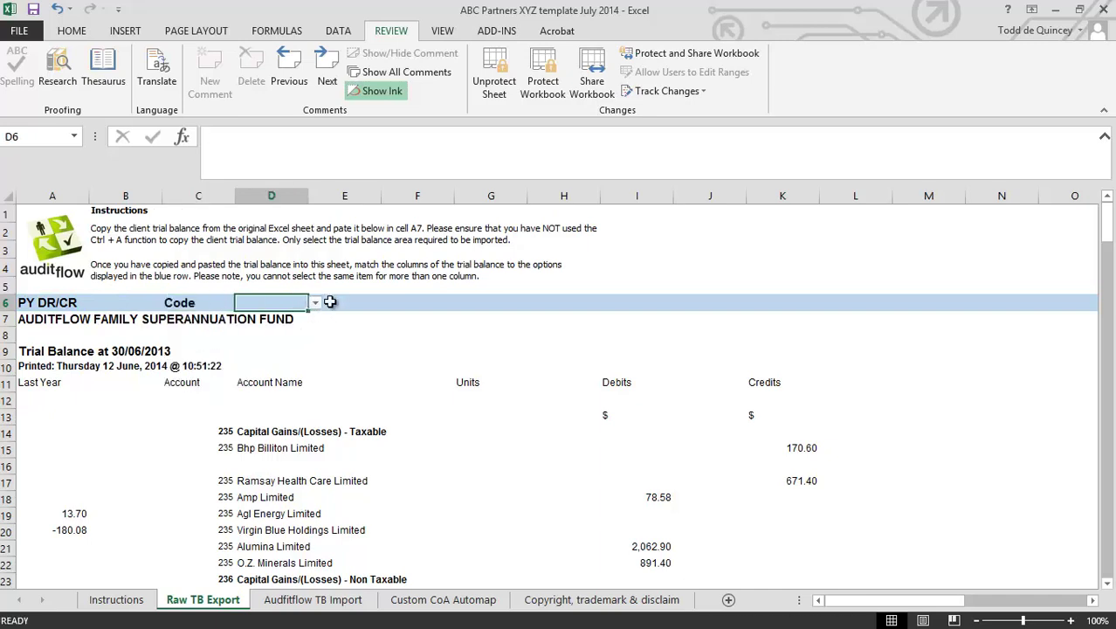
left_click(315, 302)
left_click(283, 342)
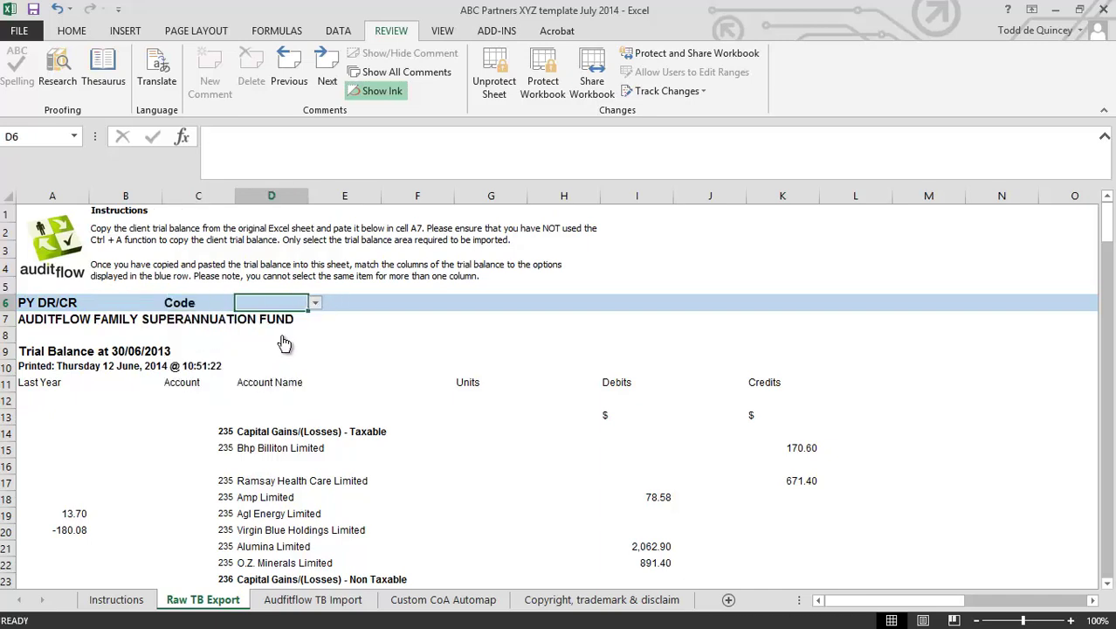
- Match the Units column to Quantity in cell G6 of the blue mapping row
left_click(478, 305)
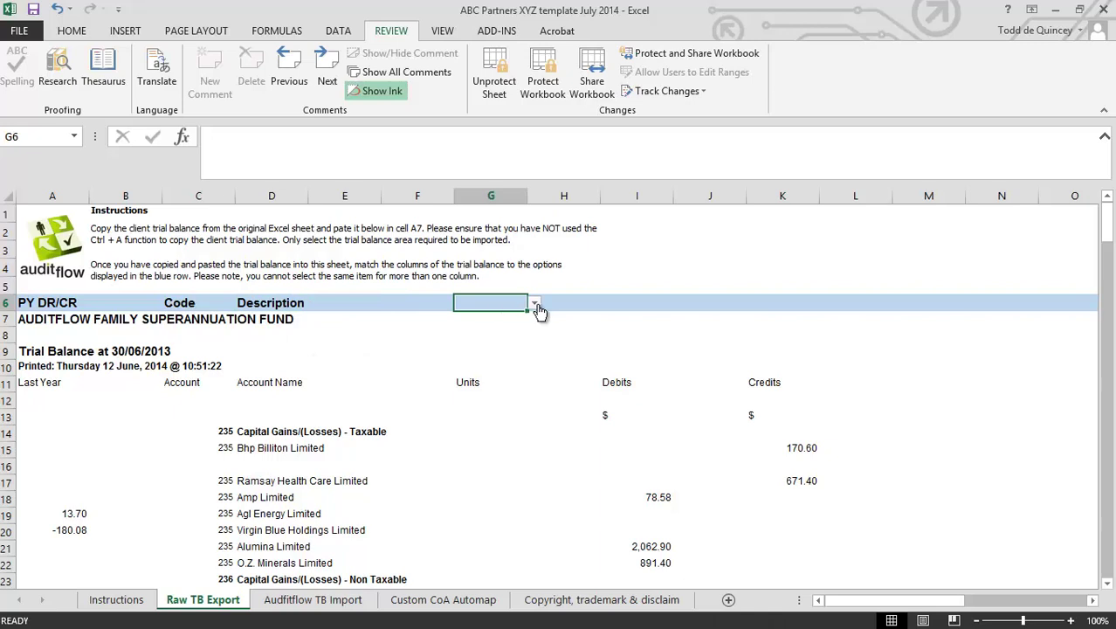
left_click(534, 303)
left_click(516, 351)
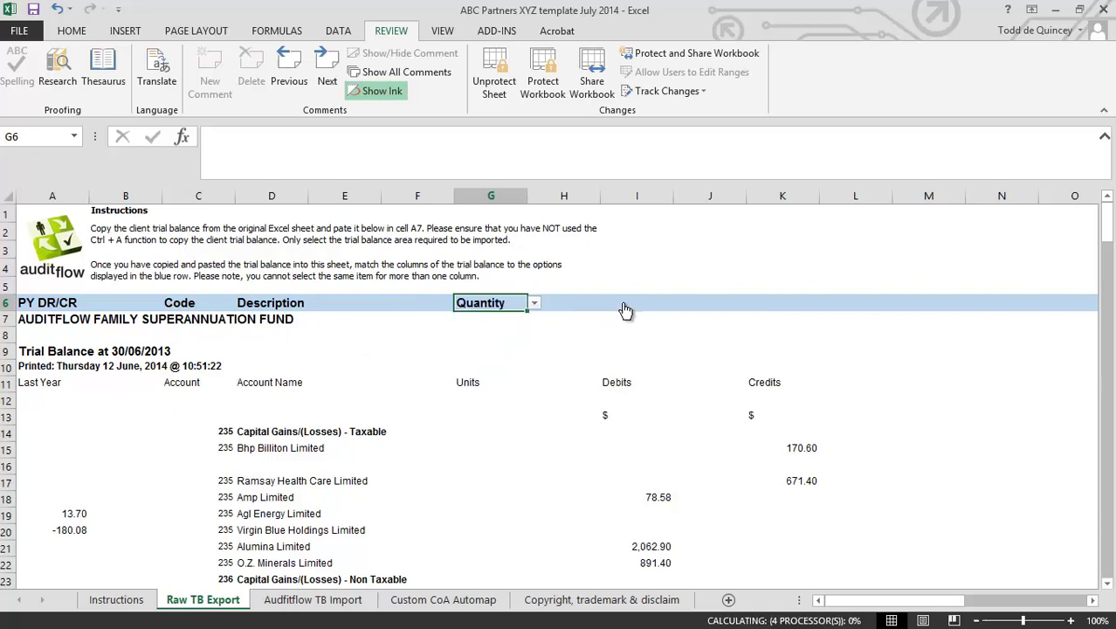
- Match the Debits column to CY DR in cell I6 and the Credits column to CY CR in cell K6
left_click(625, 308)
left_click(681, 304)
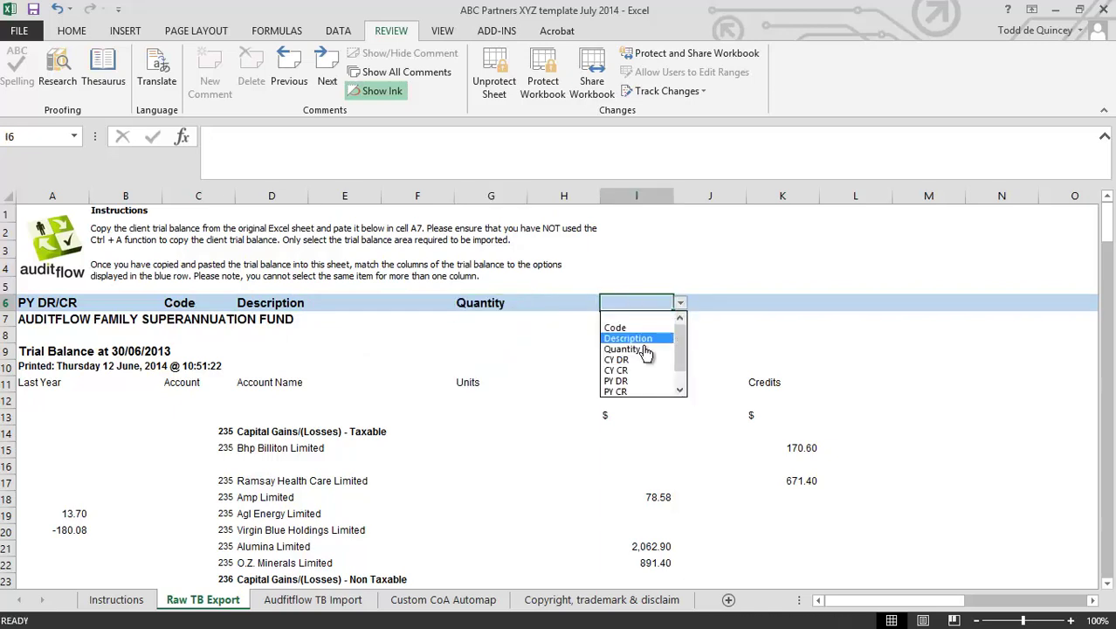
left_click(646, 358)
left_click(768, 303)
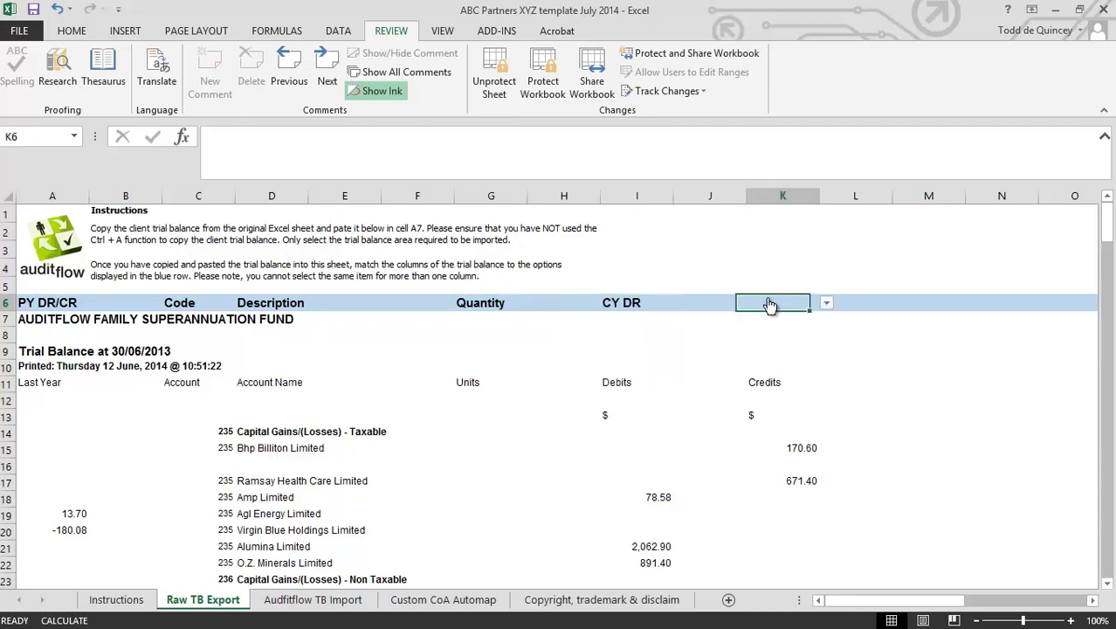
left_click(825, 303)
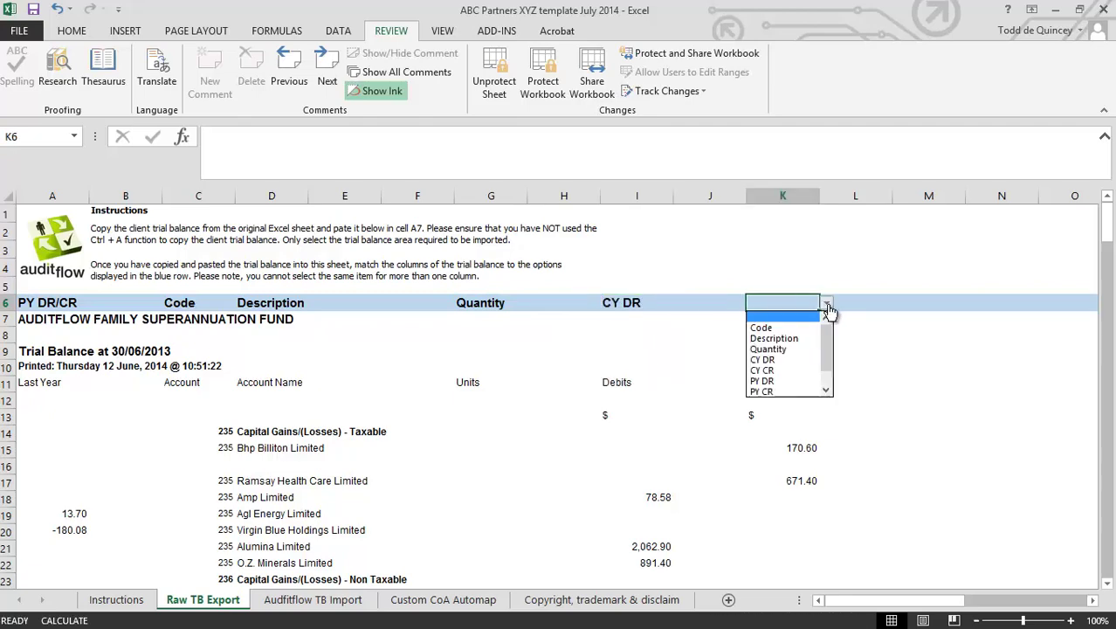
left_click(796, 374)
left_click(873, 382)
- Read the Step 5 note on the Instructions sheet and follow its link to the Auditflow TB Import sheet
left_click(116, 600)
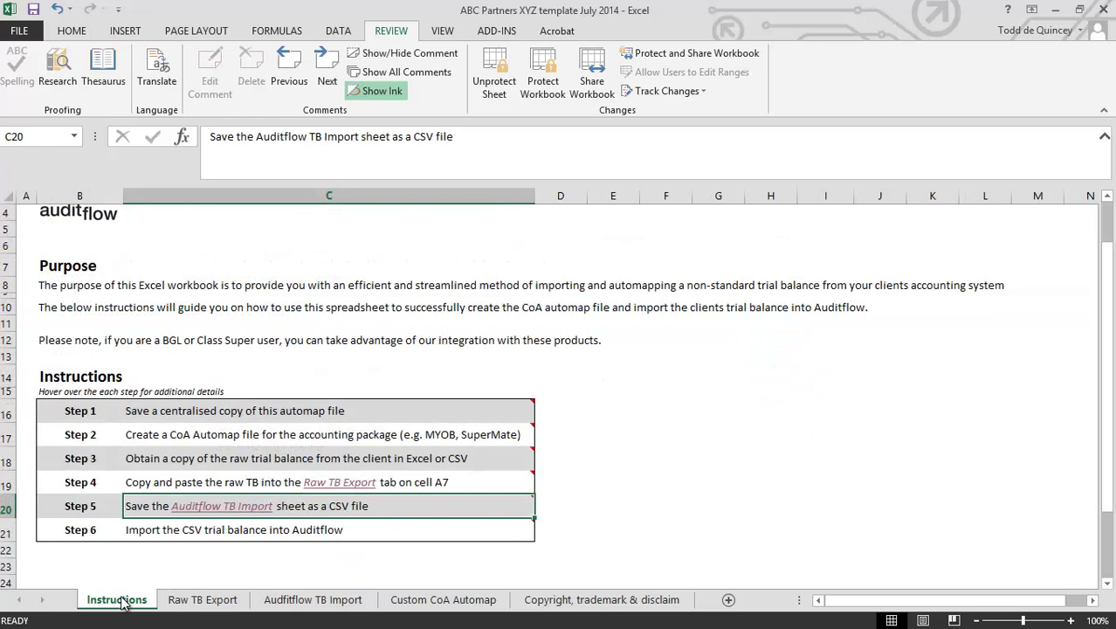
mouse_move(185, 515)
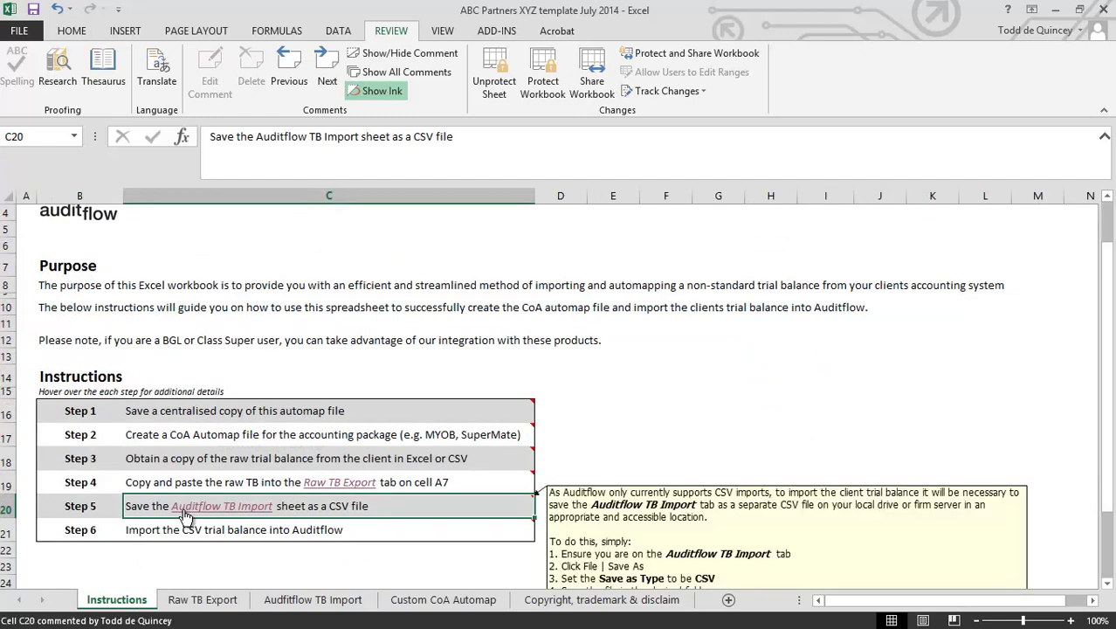
left_click(185, 515)
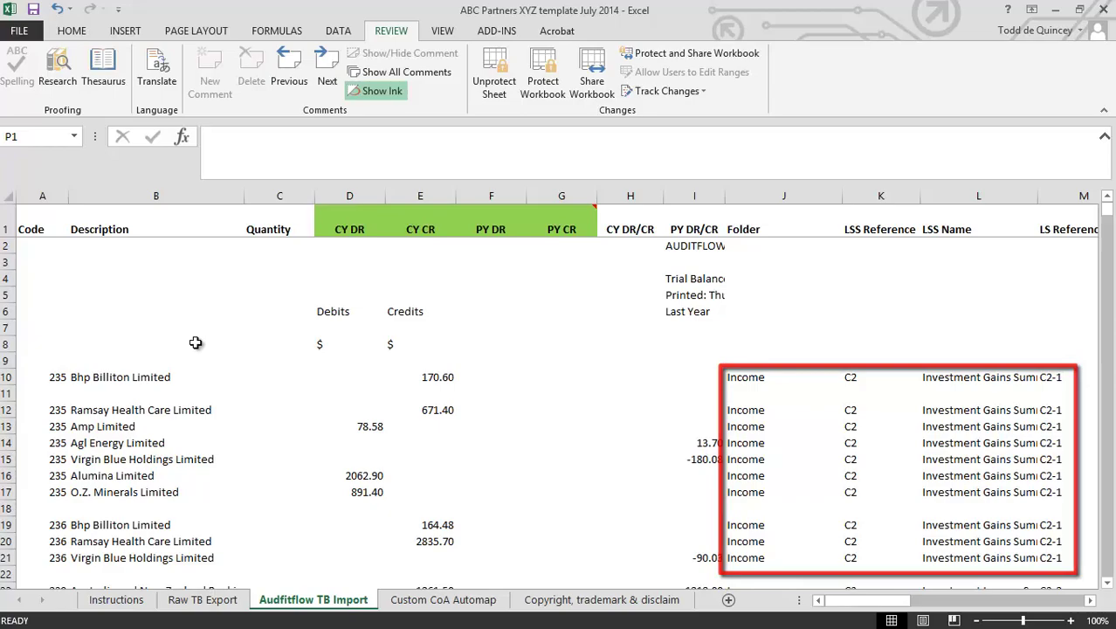
- Save only the TB Import sheet as CSV (Comma delimited) named Auditflow TB CSV 30 June 2014 in the Automap trial balance folder, keeping that format
left_click(29, 36)
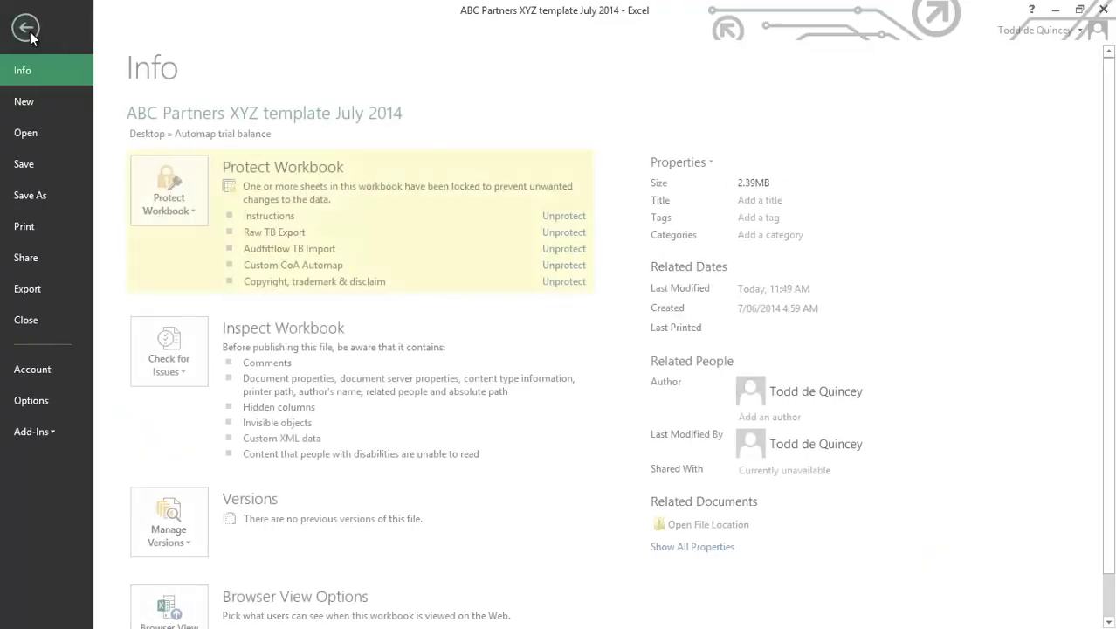
left_click(31, 201)
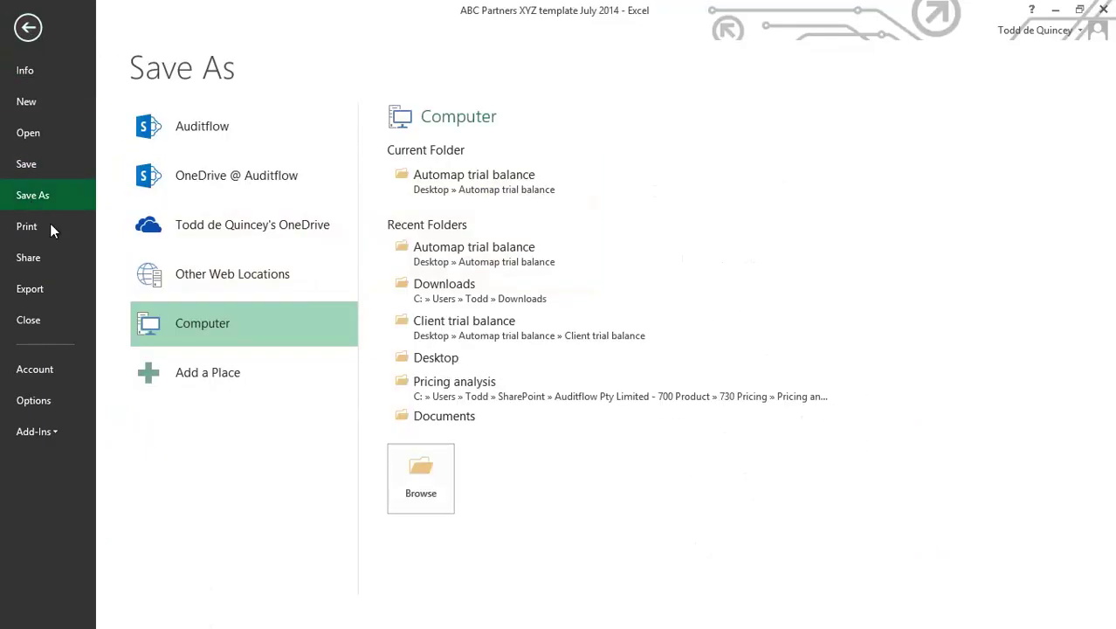
left_click(196, 323)
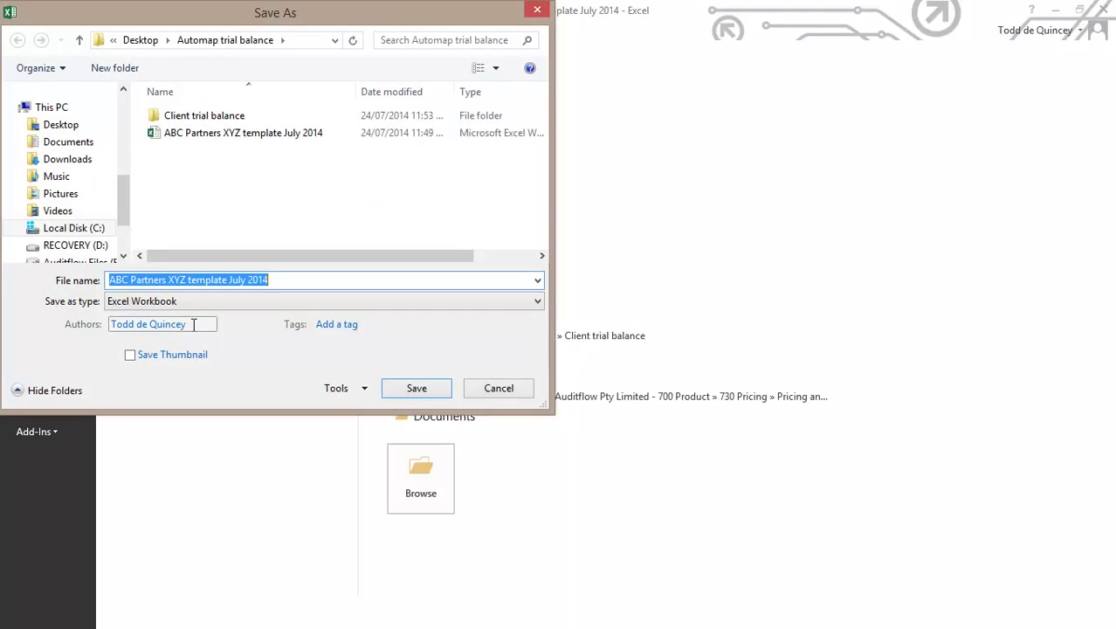
left_click(176, 301)
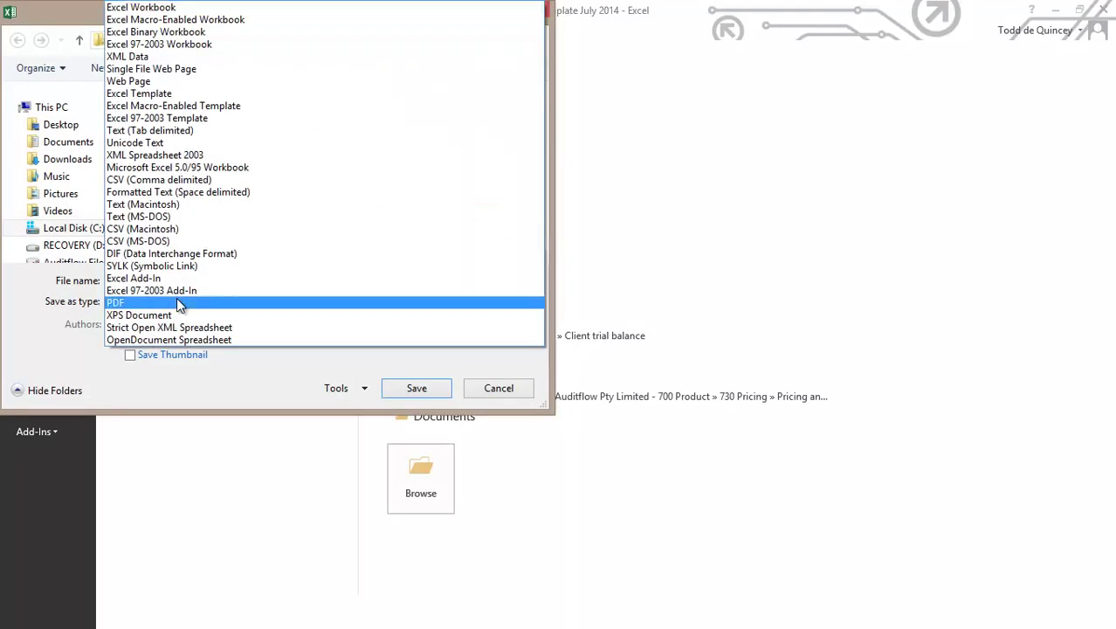
left_click(158, 179)
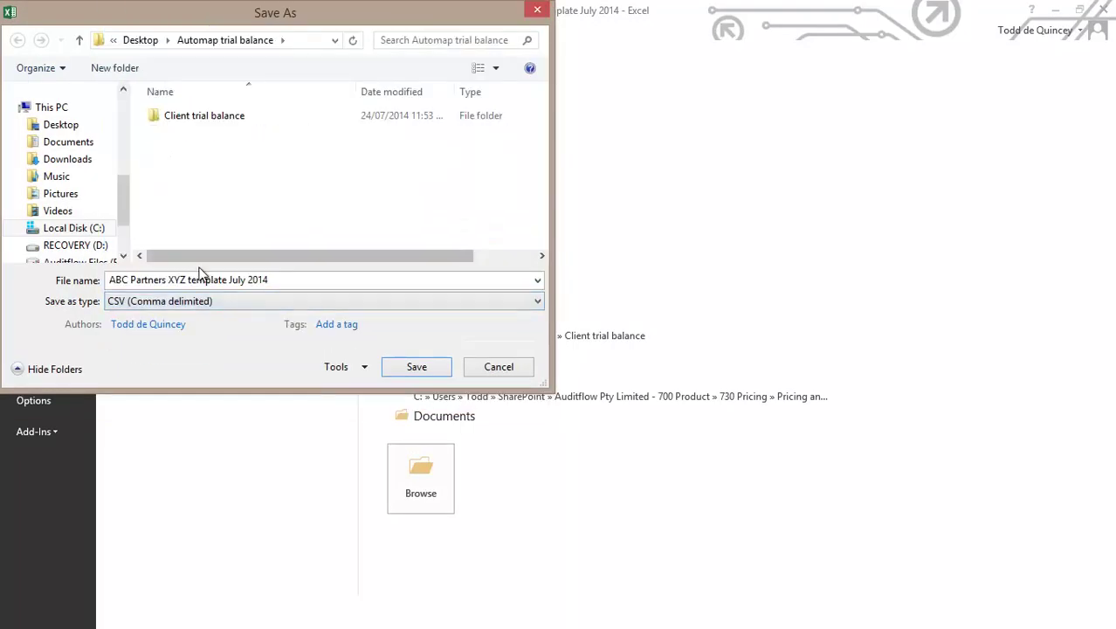
left_click(288, 281)
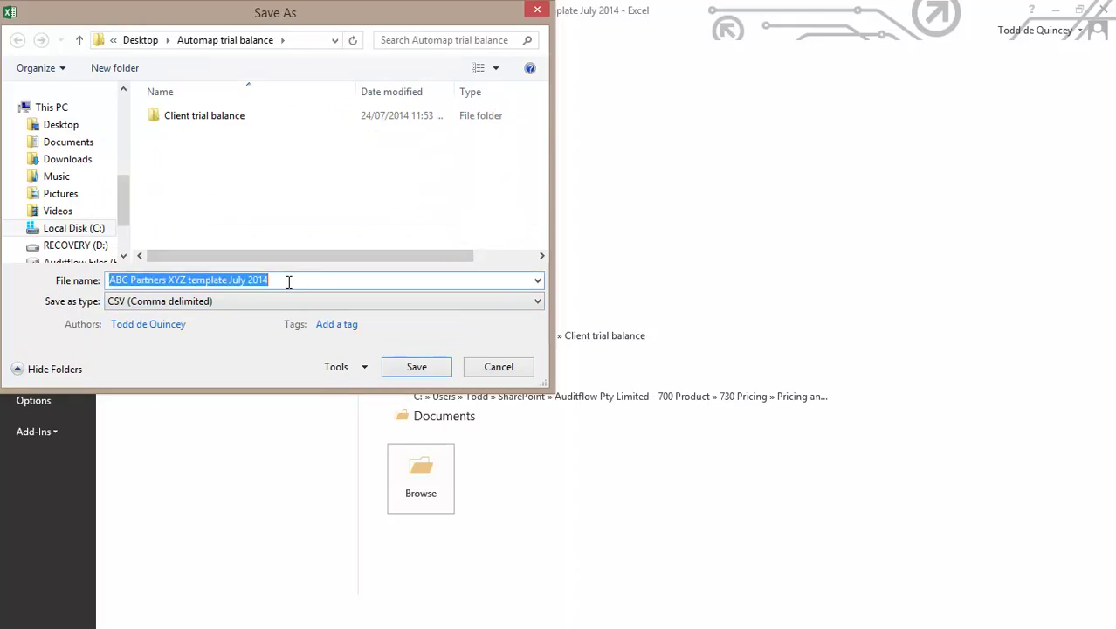
type("Auditflow TB CSV 30 June 2014")
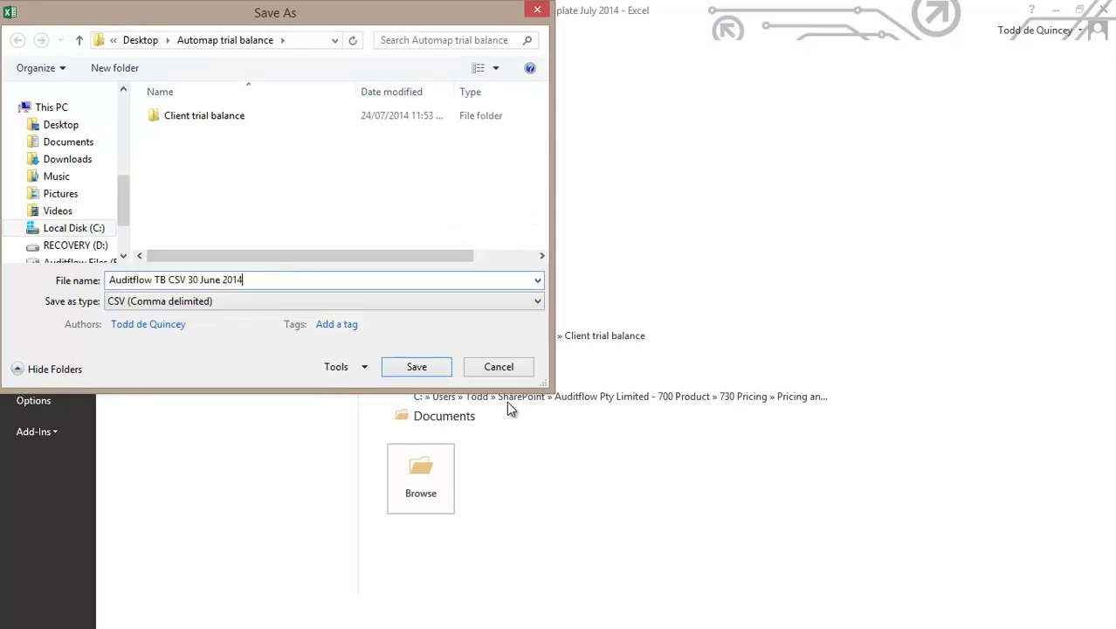
left_click(442, 373)
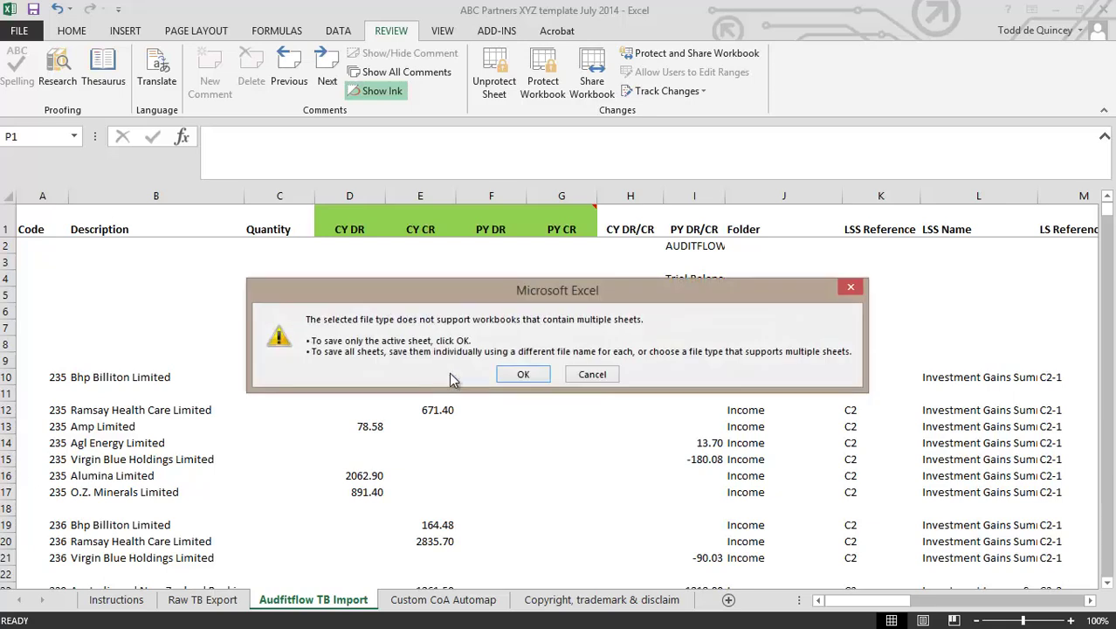
left_click(520, 375)
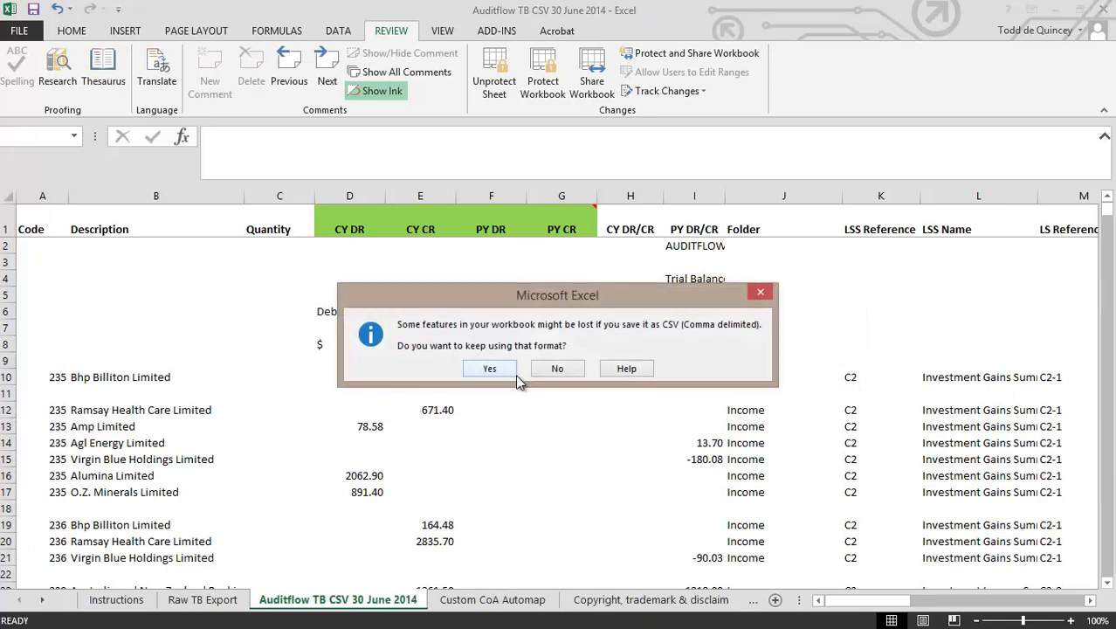
left_click(509, 373)
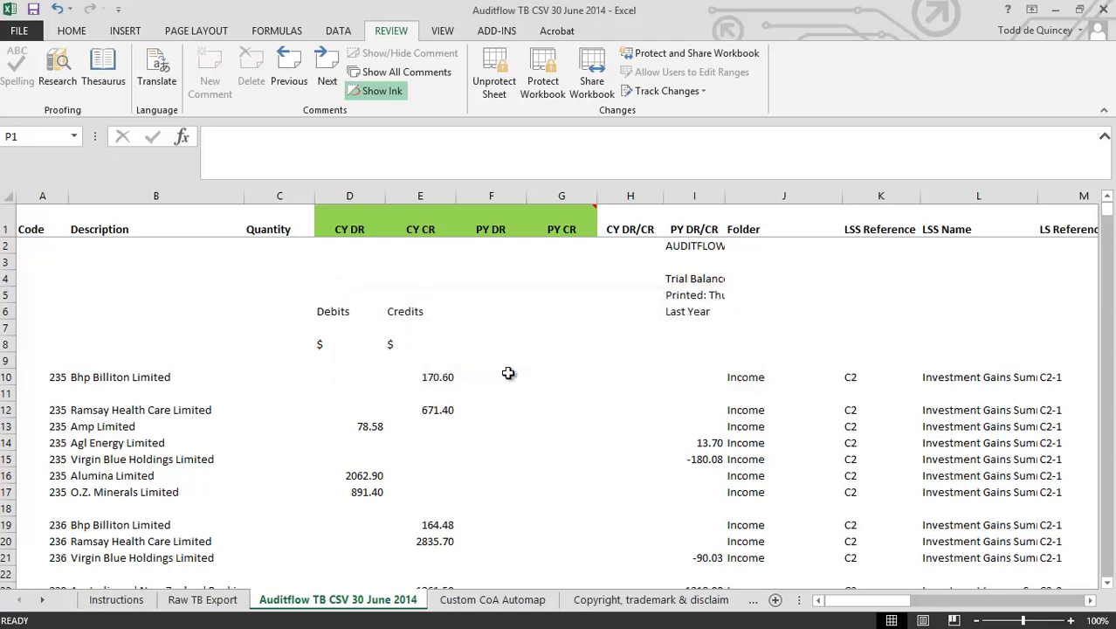